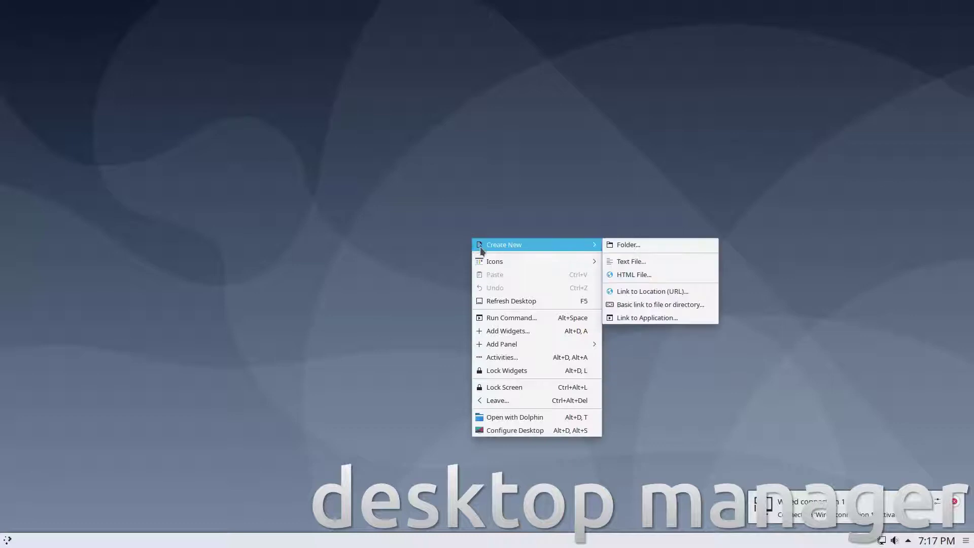
# Create a folder named New Folder and a text file named Text File on the desktop
pyautogui.click(610, 241)
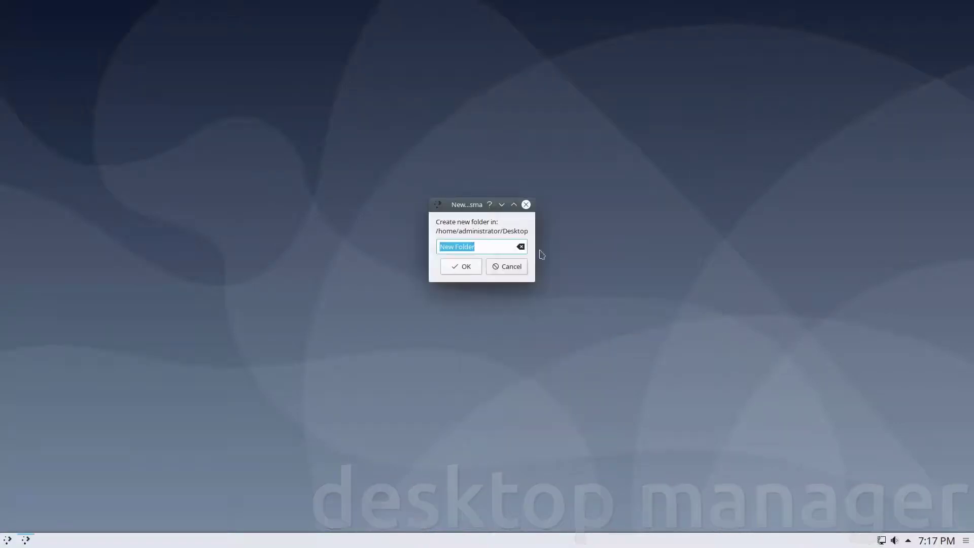
pyautogui.click(463, 265)
pyautogui.rightClick(465, 269)
pyautogui.moveTo(557, 269)
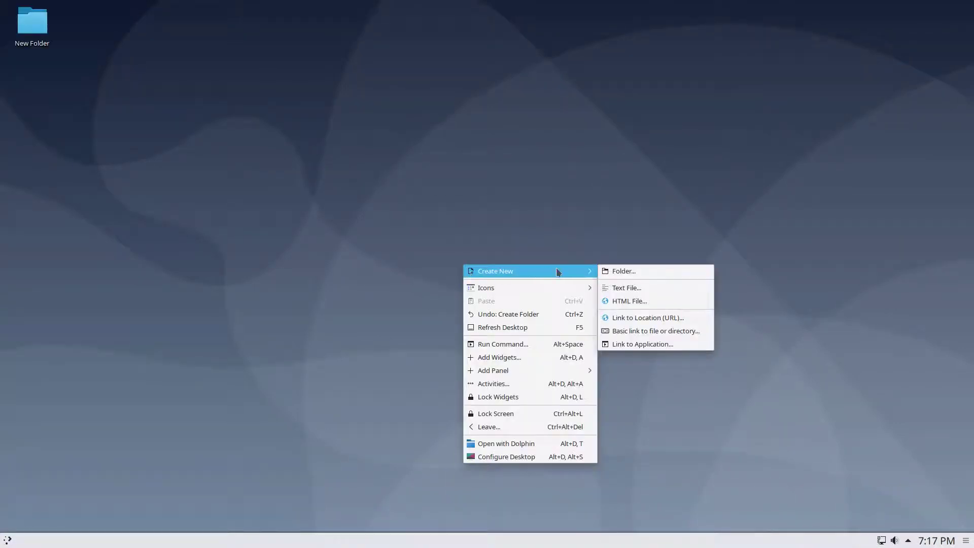
pyautogui.click(616, 288)
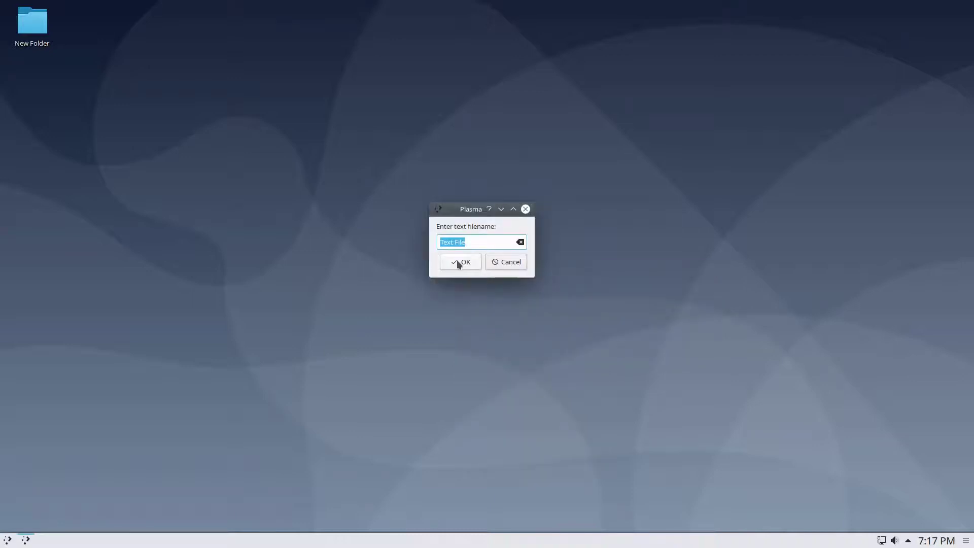
pyautogui.click(456, 260)
# Search for "kons" with Run Command and launch the Konsole terminal
pyautogui.rightClick(456, 261)
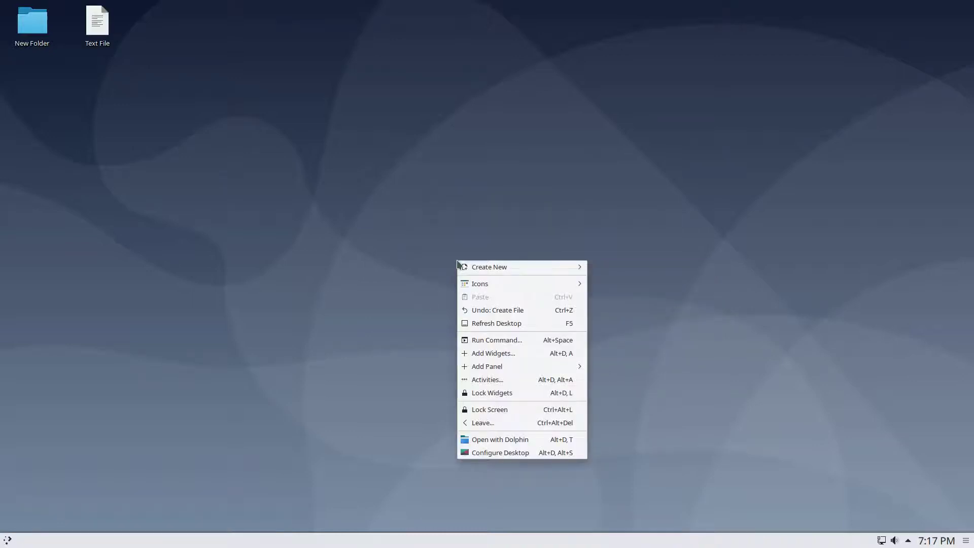
pyautogui.click(473, 339)
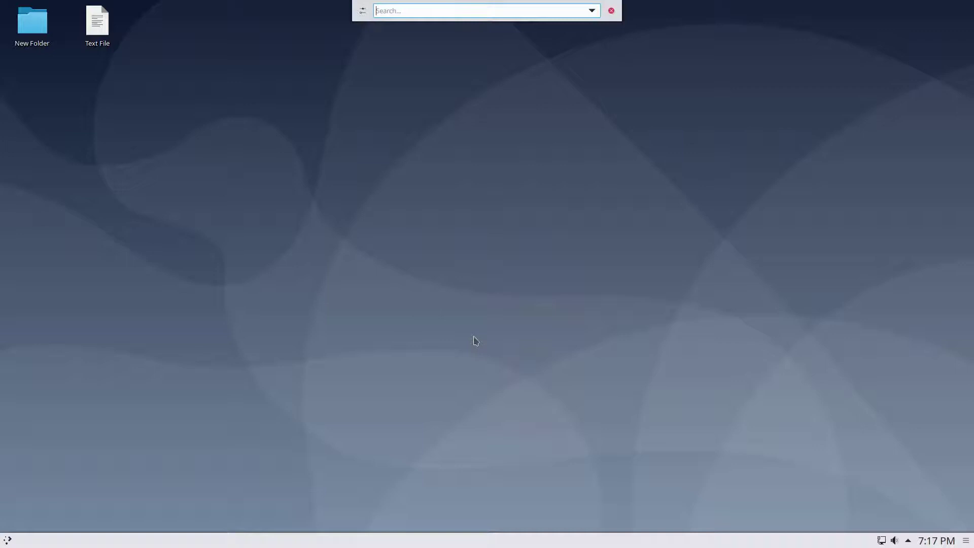
pyautogui.write('kons')
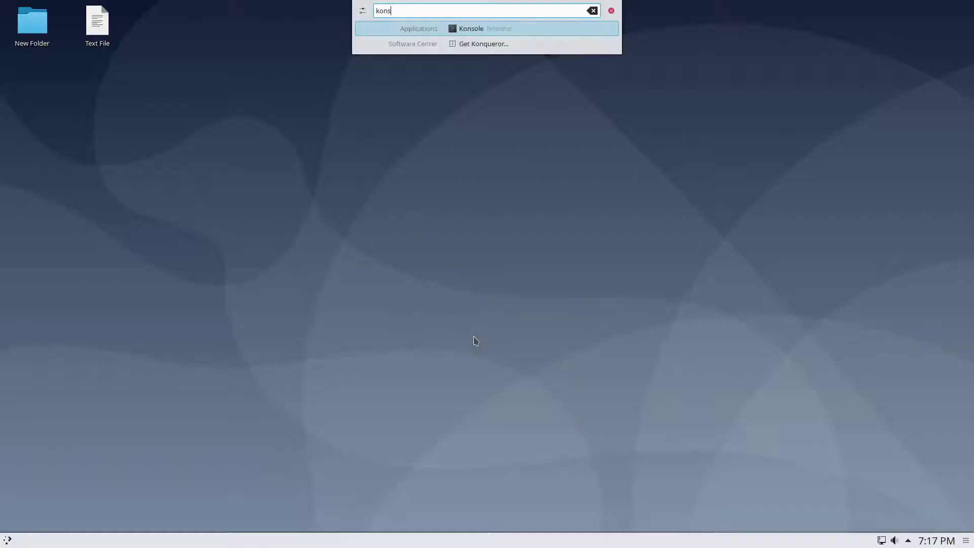
pyautogui.click(450, 29)
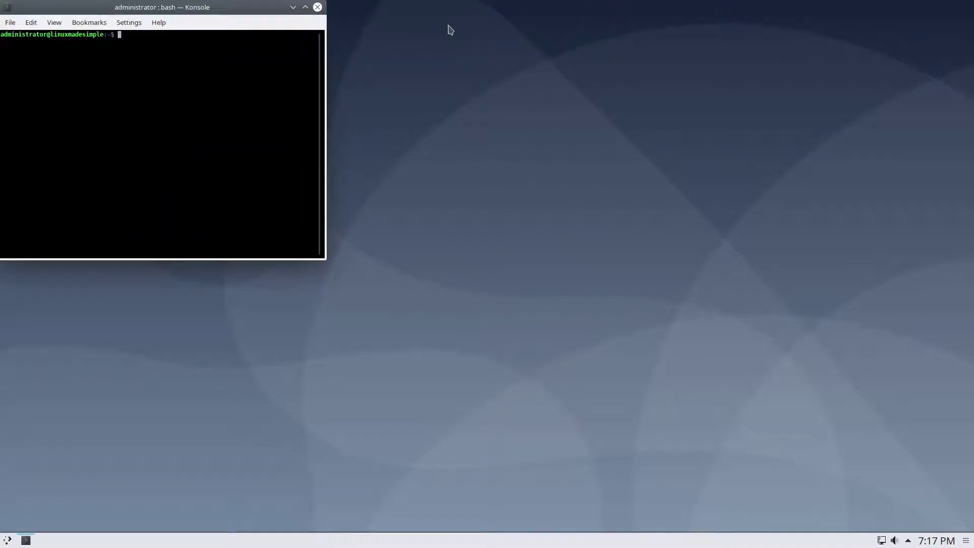
# Check the kernel release with uname -r and close the terminal
pyautogui.write('uname -r')
pyautogui.press('Return')
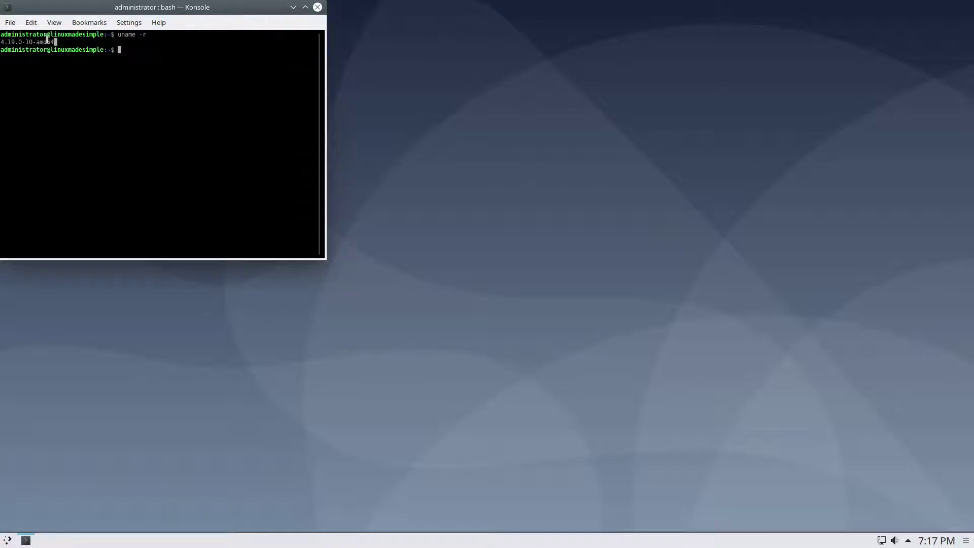
pyautogui.click(317, 7)
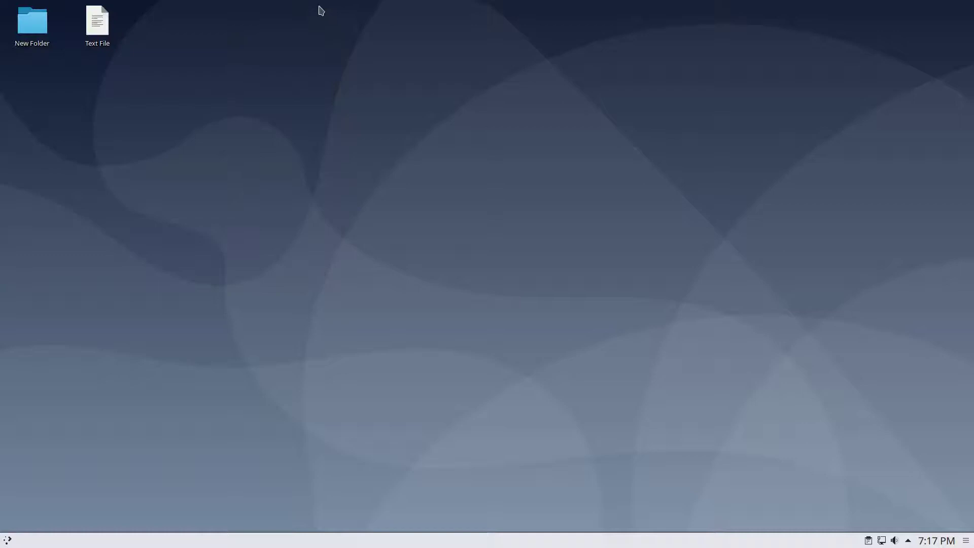
# Search the desktop widgets for "moni" and add the Memory Status and CPU Load Monitor widgets to the desktop
pyautogui.rightClick(425, 153)
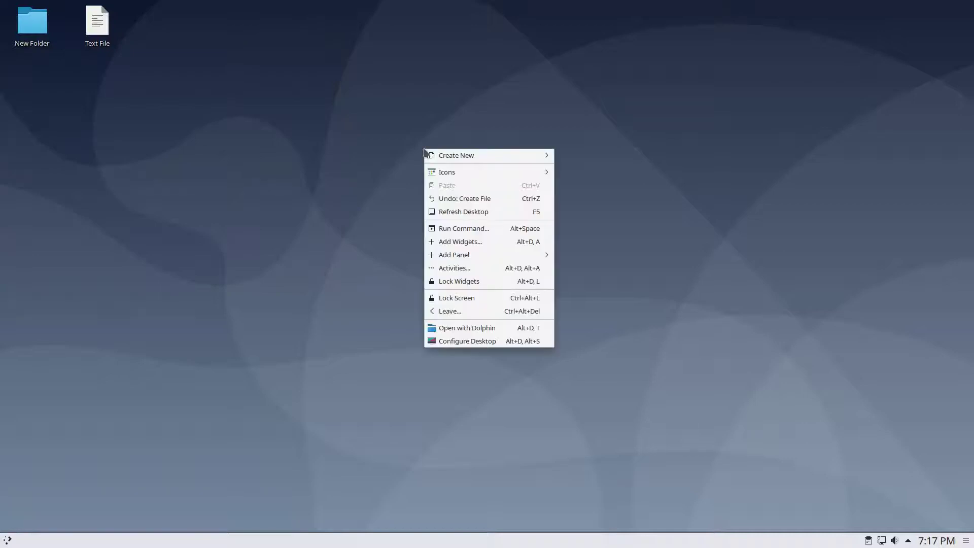
pyautogui.click(446, 245)
pyautogui.write('moni')
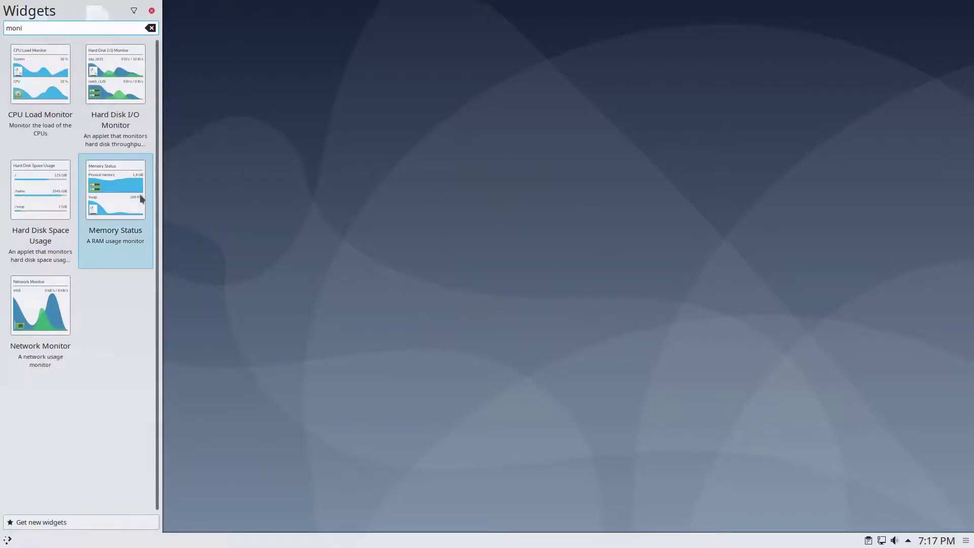
pyautogui.moveTo(141, 198); pyautogui.dragTo(475, 207)
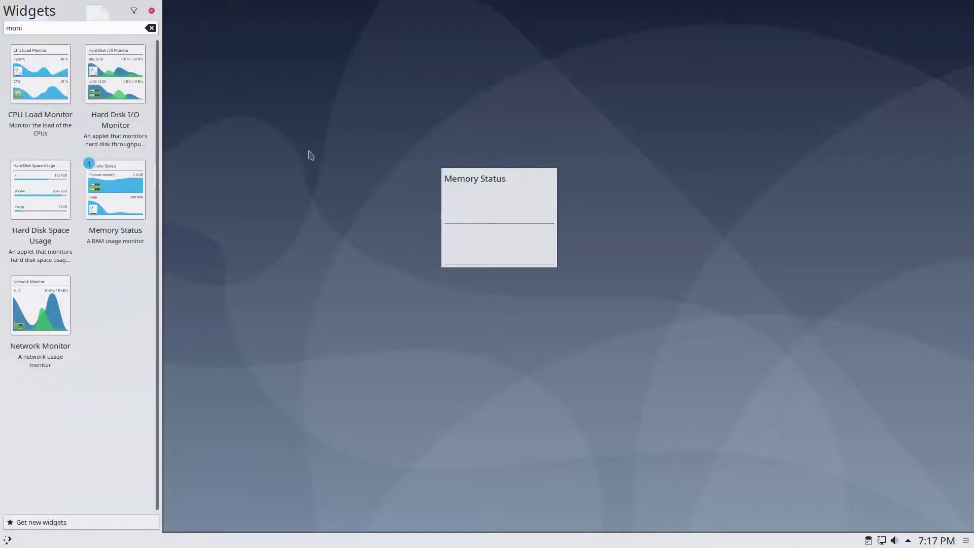
pyautogui.moveTo(91, 98); pyautogui.dragTo(343, 150)
# Place Memory Status in the desktop's upper-right corner with CPU Load Monitor beside it on its left, and finish adding widgets
pyautogui.moveTo(478, 191); pyautogui.dragTo(941, 29)
pyautogui.moveTo(439, 142); pyautogui.dragTo(802, 45)
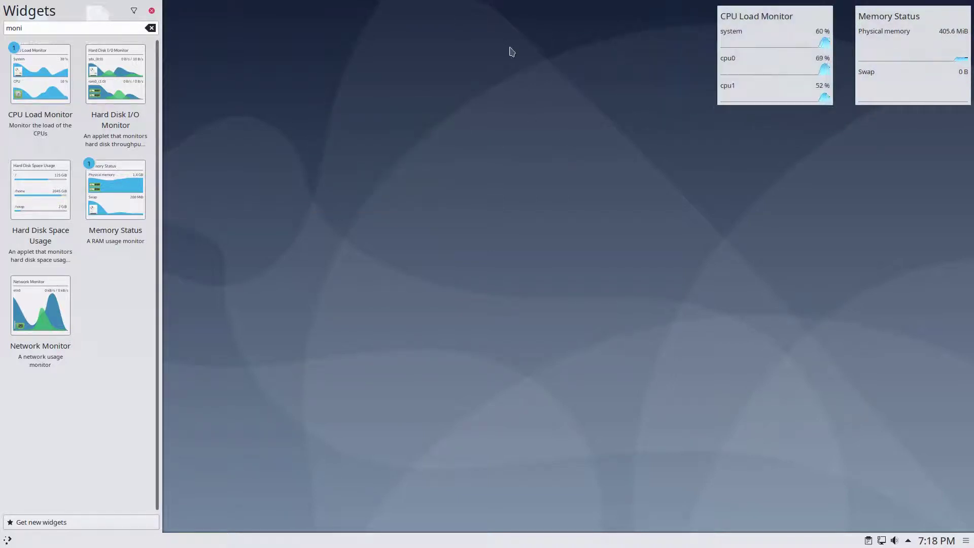
pyautogui.click(152, 11)
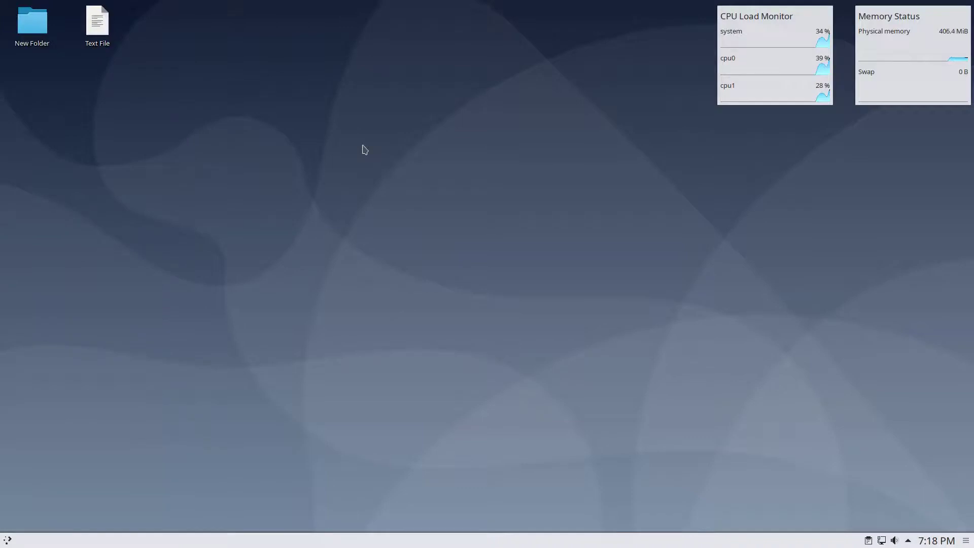
# Look at the privacy and shortcut options for a new activity, and close the dialog without creating one
pyautogui.rightClick(363, 146)
pyautogui.moveTo(450, 254)
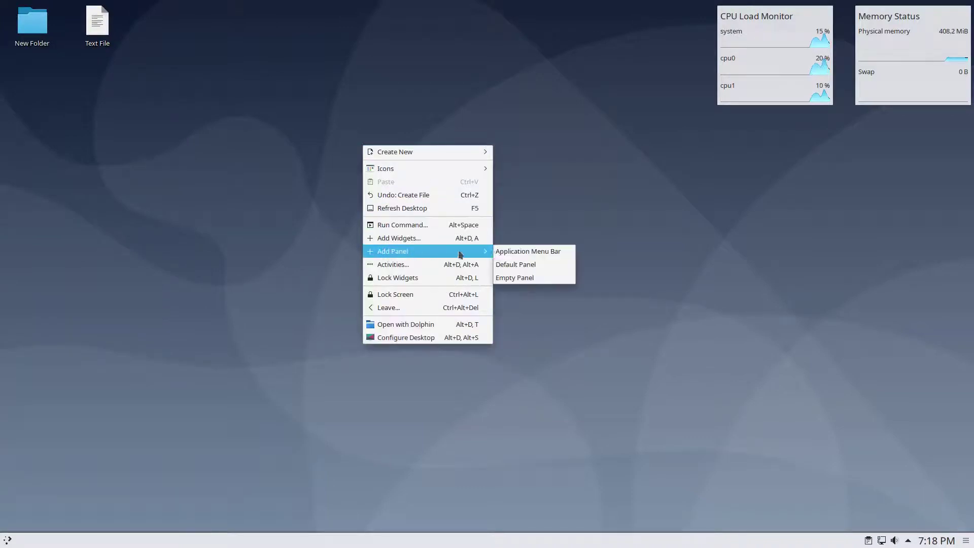
pyautogui.click(417, 266)
pyautogui.click(51, 514)
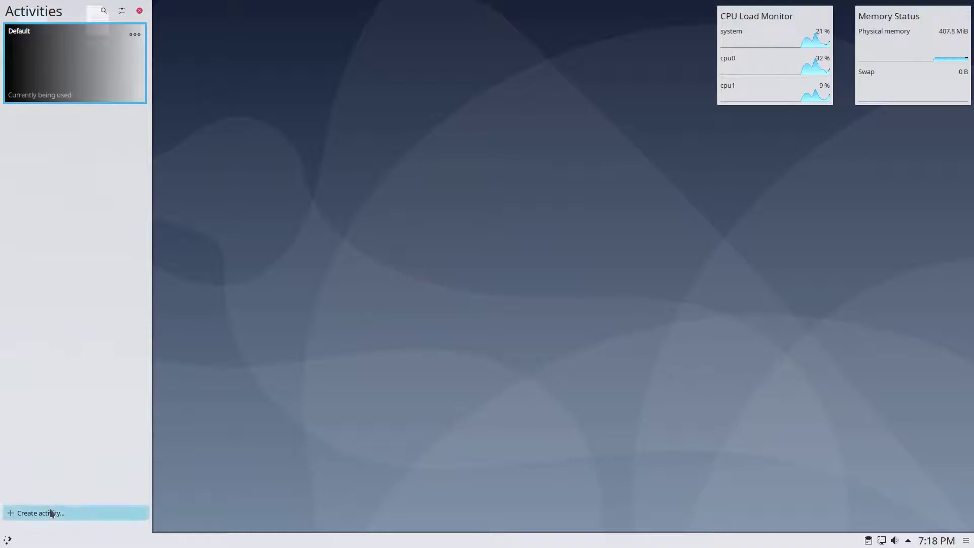
pyautogui.click(400, 160)
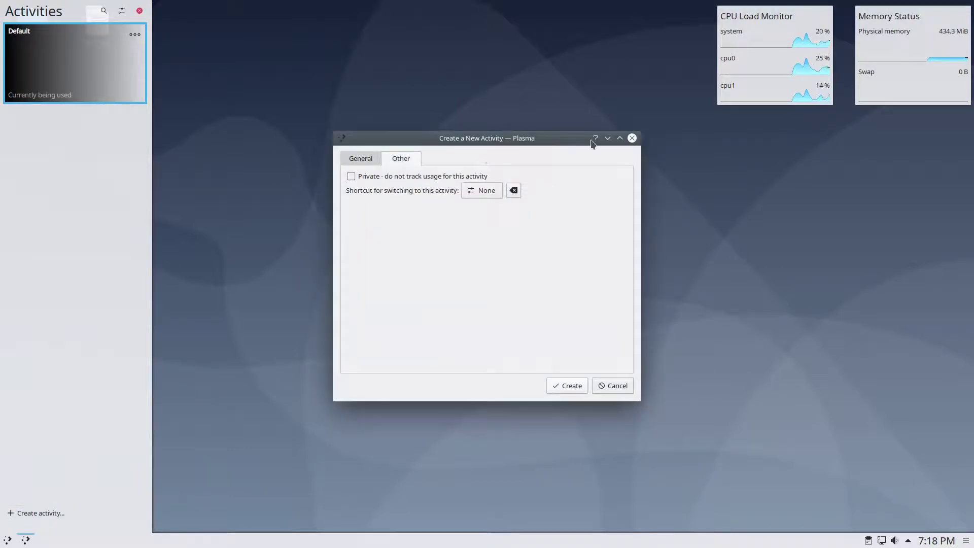
pyautogui.click(631, 138)
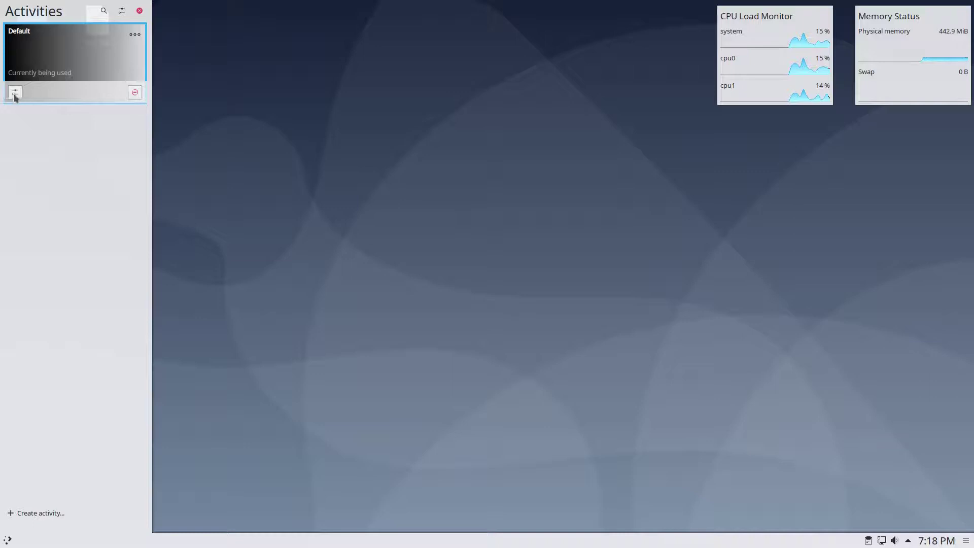
# Look at the privacy and shortcut settings of the Default activity without changing them
pyautogui.click(14, 96)
pyautogui.click(401, 159)
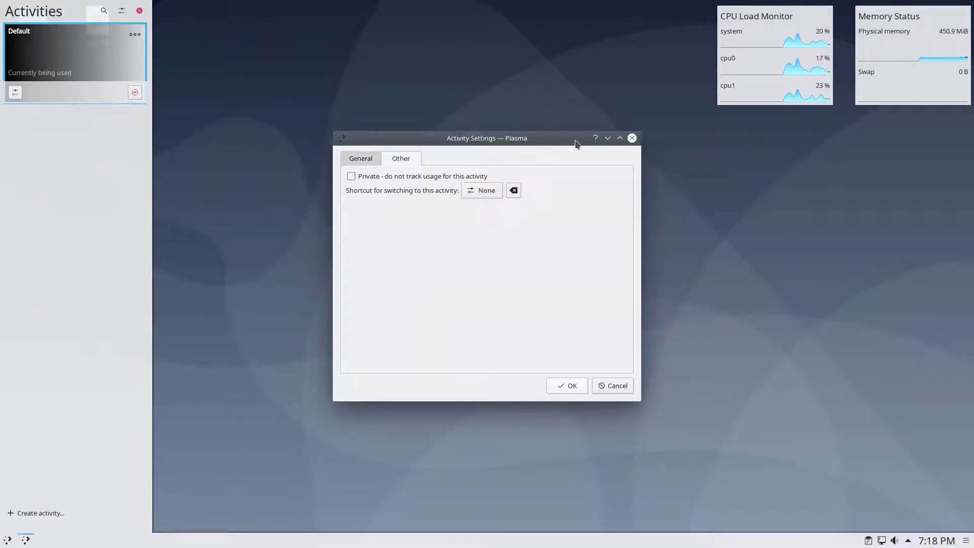
pyautogui.click(631, 138)
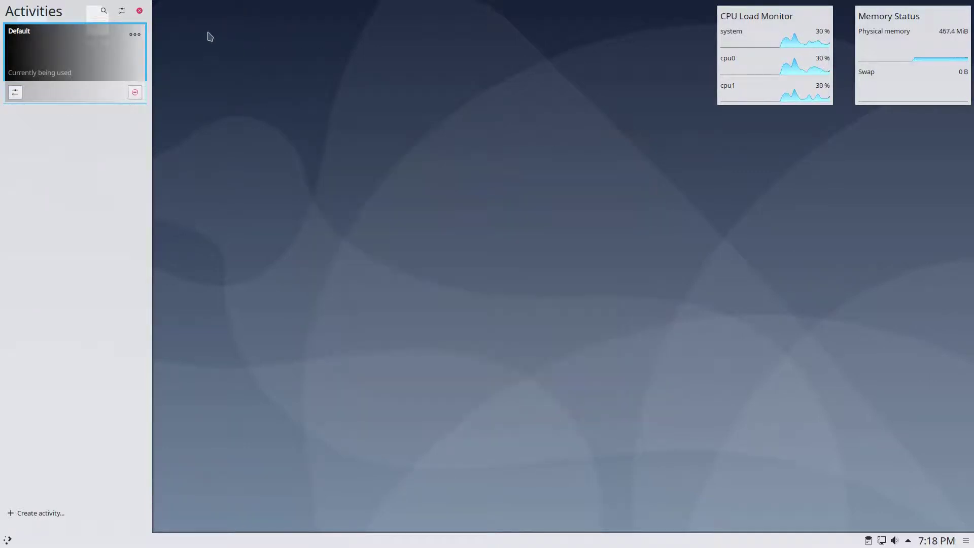
# Review the general activity configuration, including its Switching and Privacy settings, and close it
pyautogui.click(121, 12)
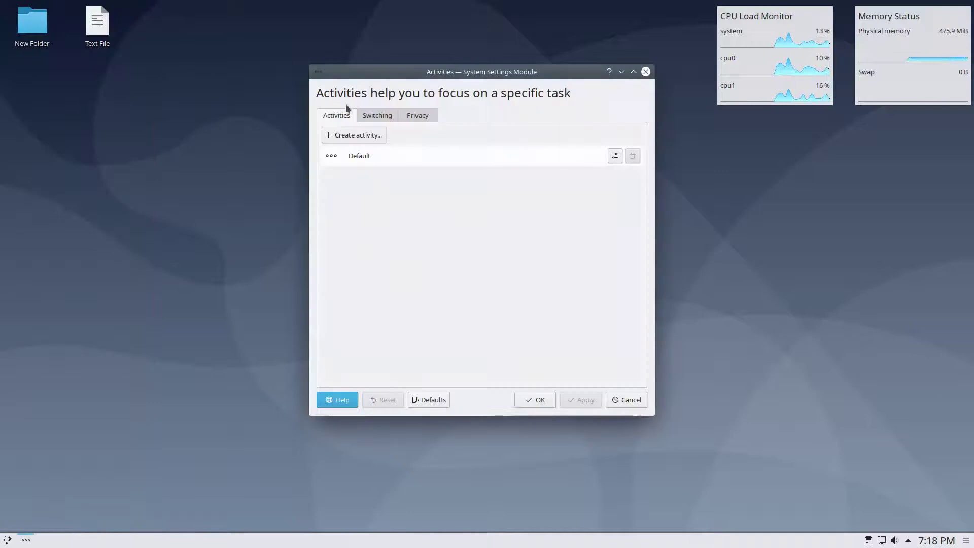
pyautogui.click(377, 115)
pyautogui.click(416, 117)
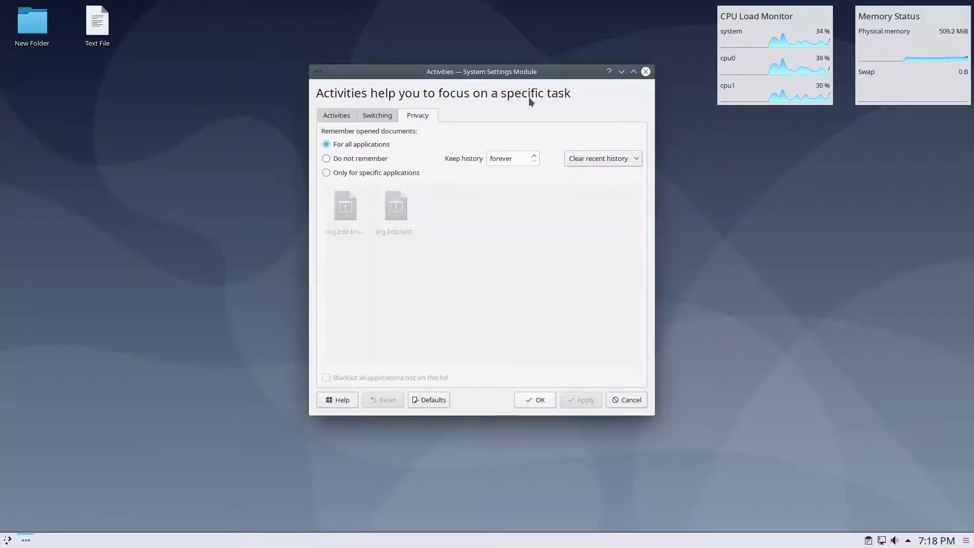
pyautogui.click(644, 72)
# Lock the screen and unlock it again by entering the account password
pyautogui.rightClick(450, 190)
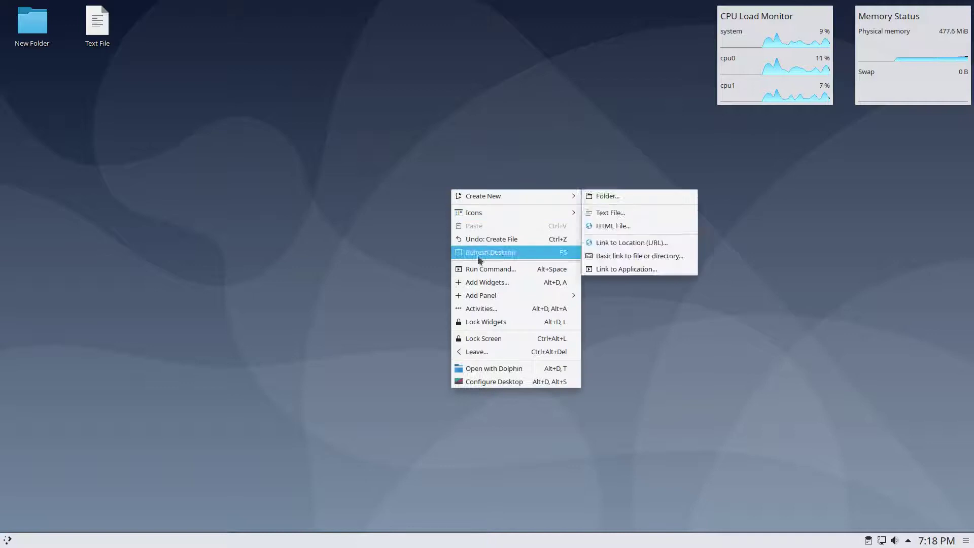
pyautogui.click(485, 336)
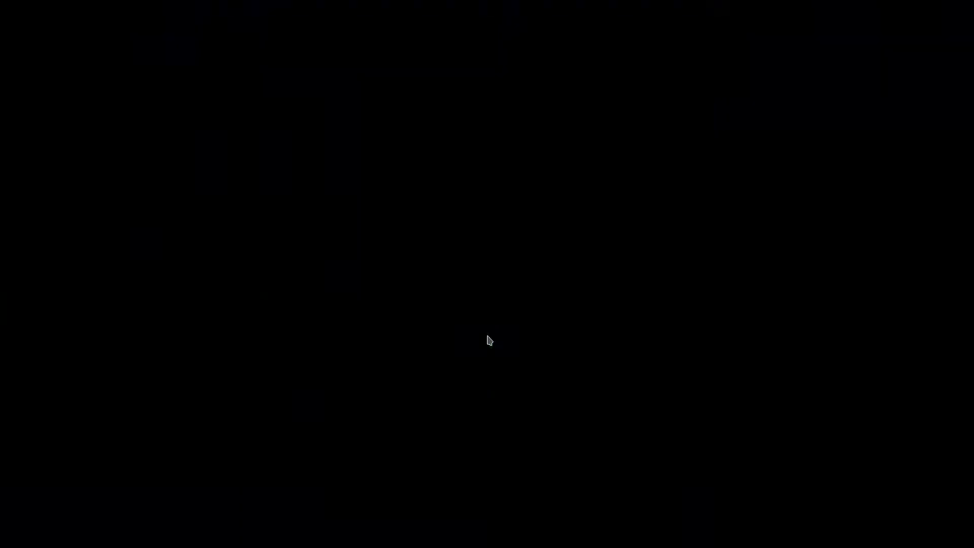
pyautogui.write('*****')
pyautogui.press('Return')
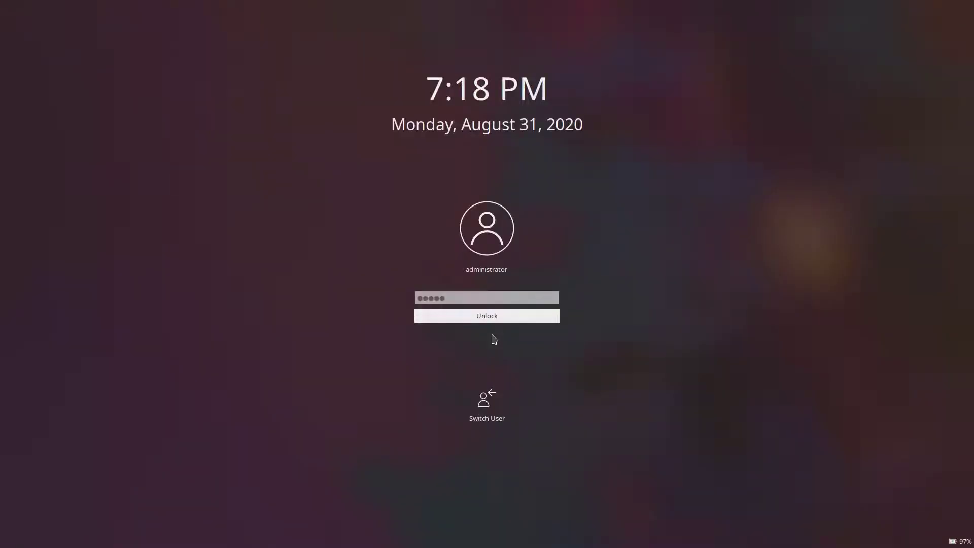
# View the session leave options and cancel the logout
pyautogui.rightClick(476, 231)
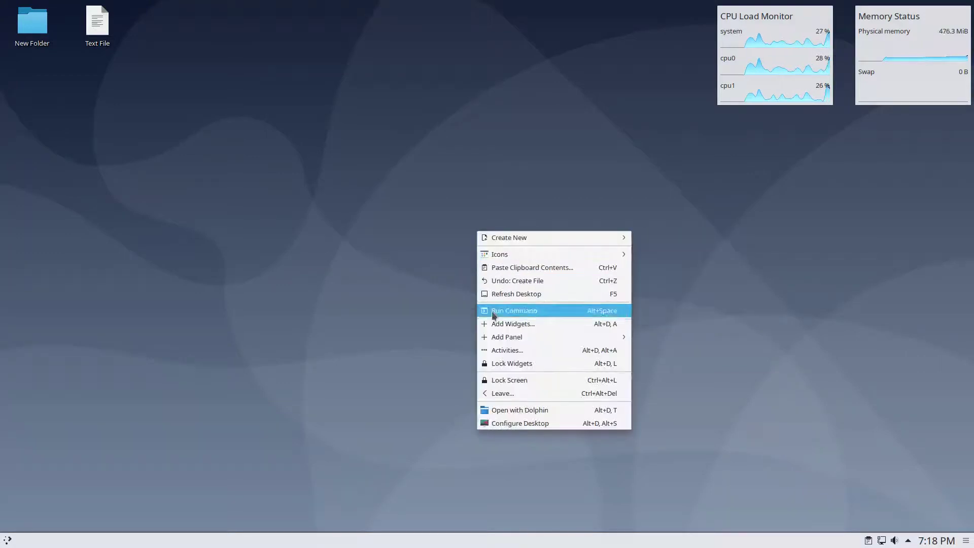
pyautogui.click(508, 397)
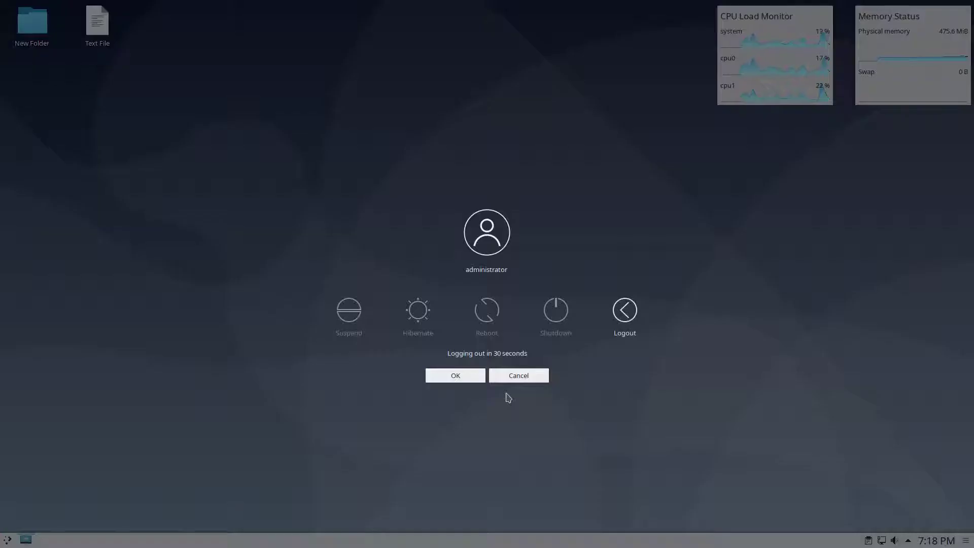
pyautogui.click(511, 383)
# Open the desktop folder in Dolphin, maximize the window and go to the Home folder
pyautogui.rightClick(448, 232)
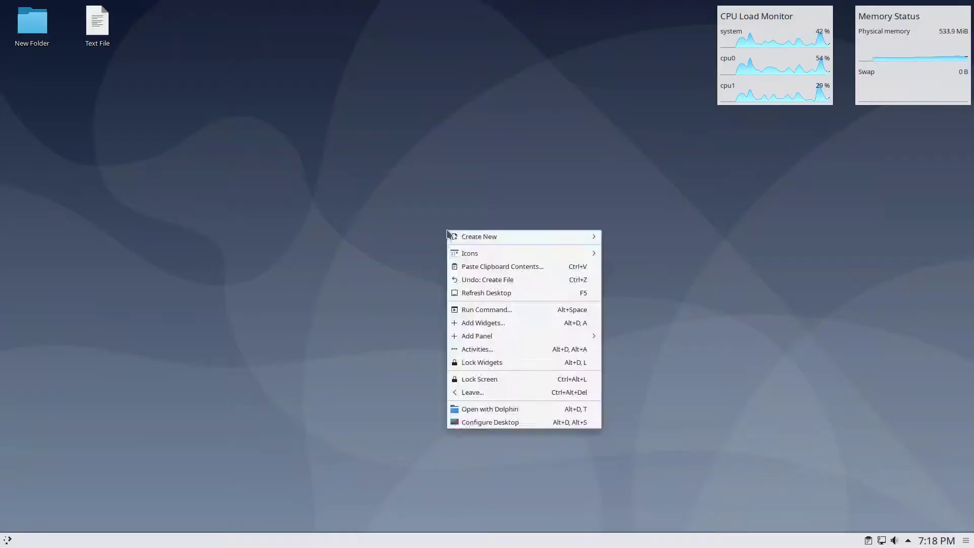
pyautogui.click(486, 409)
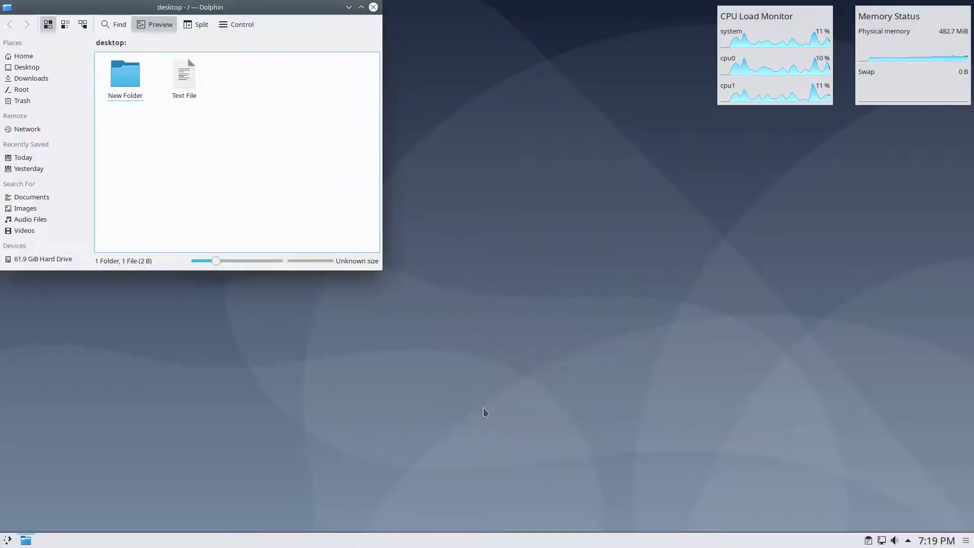
pyautogui.doubleClick(237, 10)
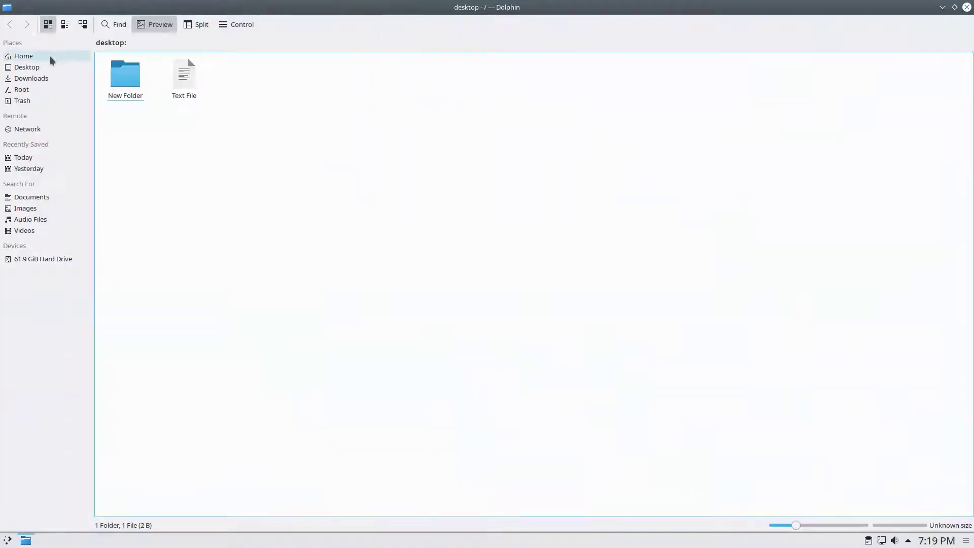
pyautogui.click(50, 59)
# Try another view mode, the file search and the split view on the Home folder, returning to the single icon view
pyautogui.hotkey('ctrl', '3')
pyautogui.click(48, 25)
pyautogui.click(113, 25)
pyautogui.click(99, 43)
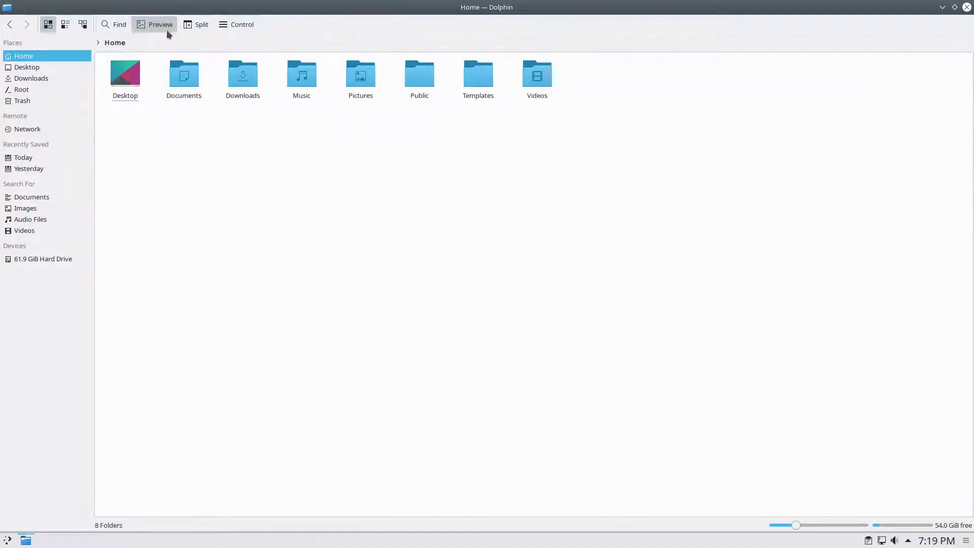
pyautogui.click(189, 26)
pyautogui.click(188, 25)
# View the About Dolphin information and return to the Home folder
pyautogui.click(227, 26)
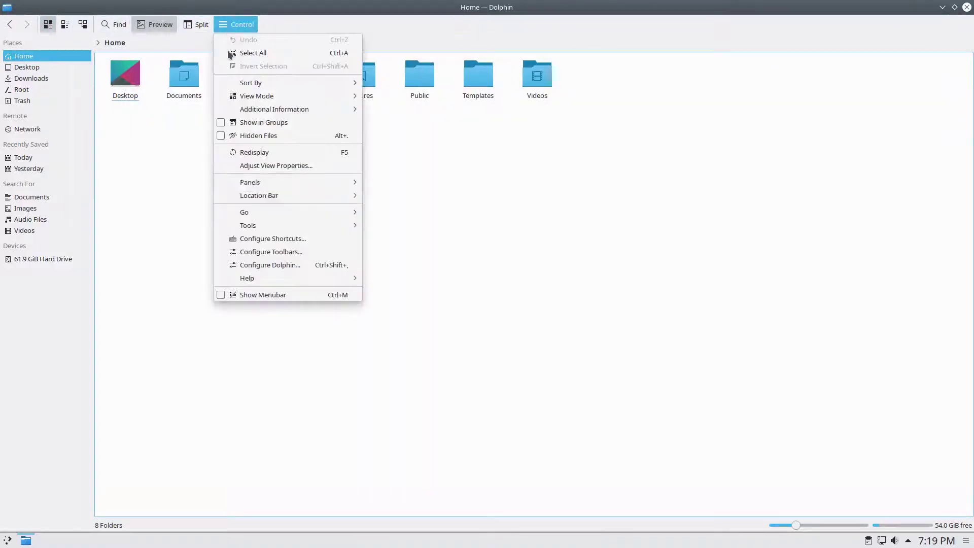
pyautogui.moveTo(325, 280)
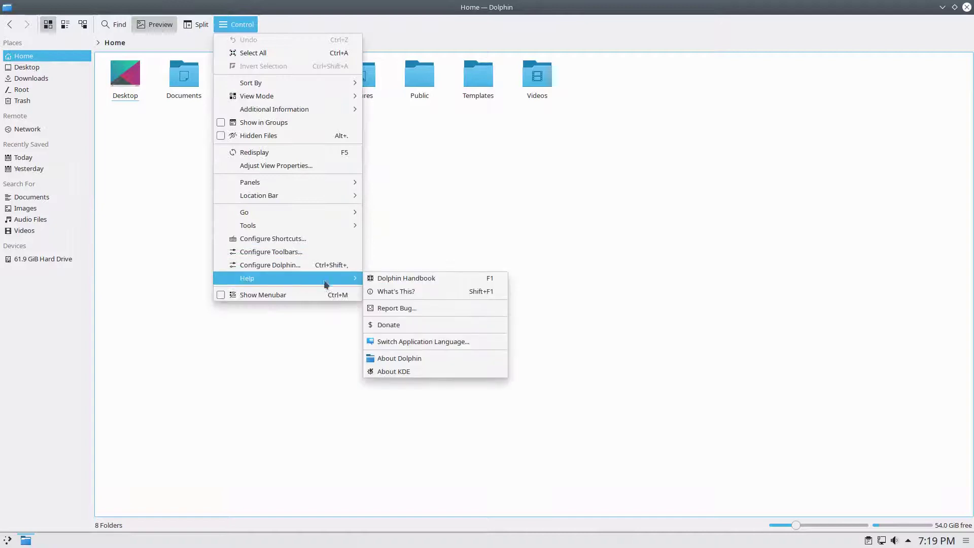
pyautogui.click(377, 358)
pyautogui.click(356, 63)
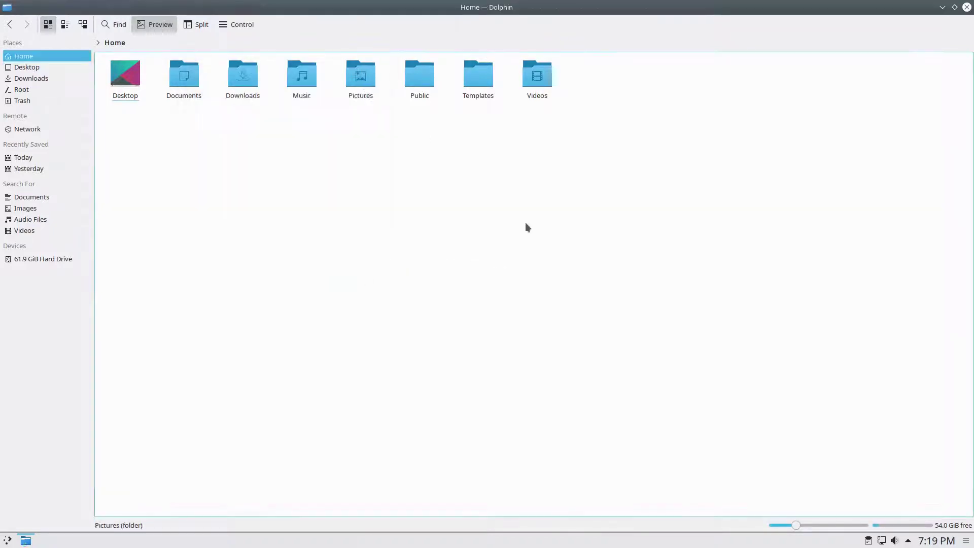
# Enlarge the folder icons in the Home folder with the zoom control
pyautogui.moveTo(794, 526)
pyautogui.mouseDown()
pyautogui.moveTo(850, 525)
pyautogui.moveTo(812, 525)
pyautogui.mouseUp()
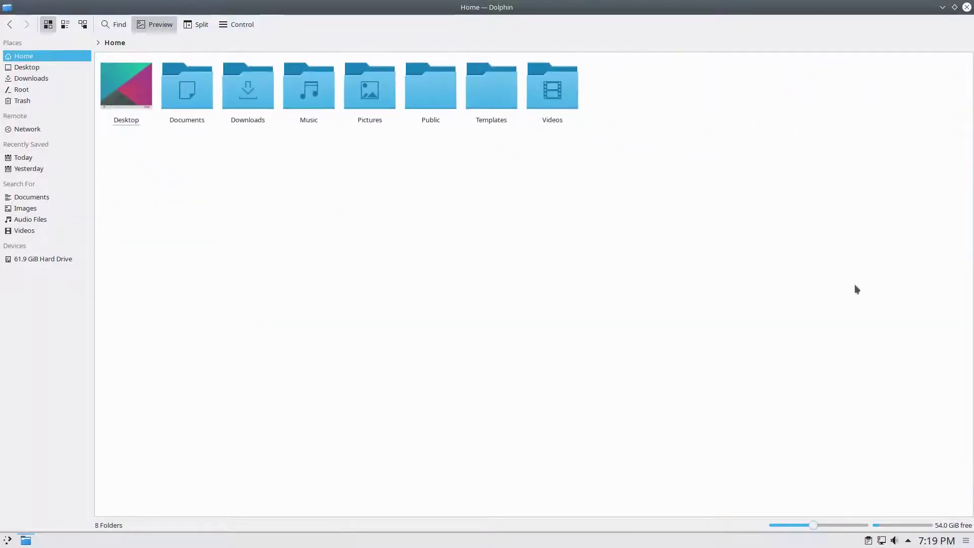
# Close the file manager, open the desktop's configuration window and maximize it
pyautogui.click(966, 8)
pyautogui.rightClick(500, 199)
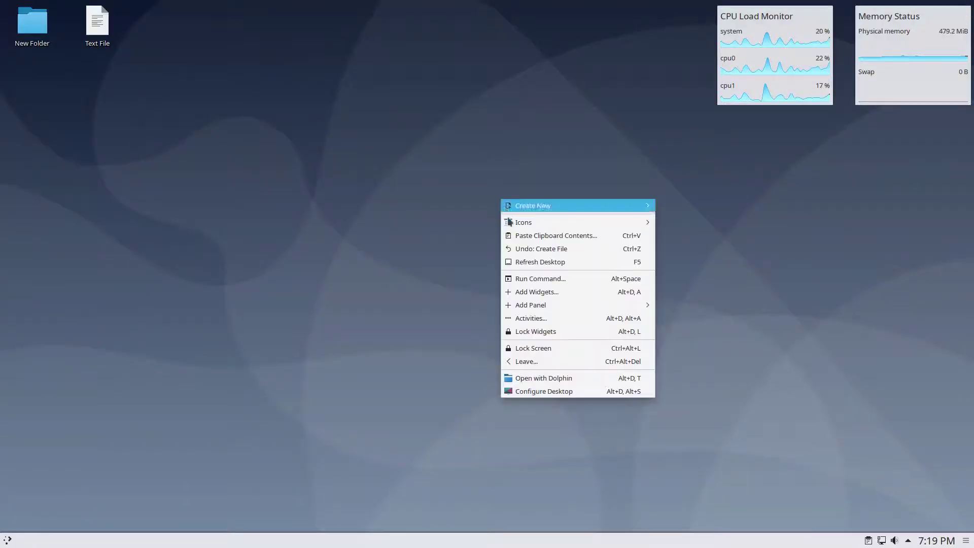
pyautogui.click(533, 391)
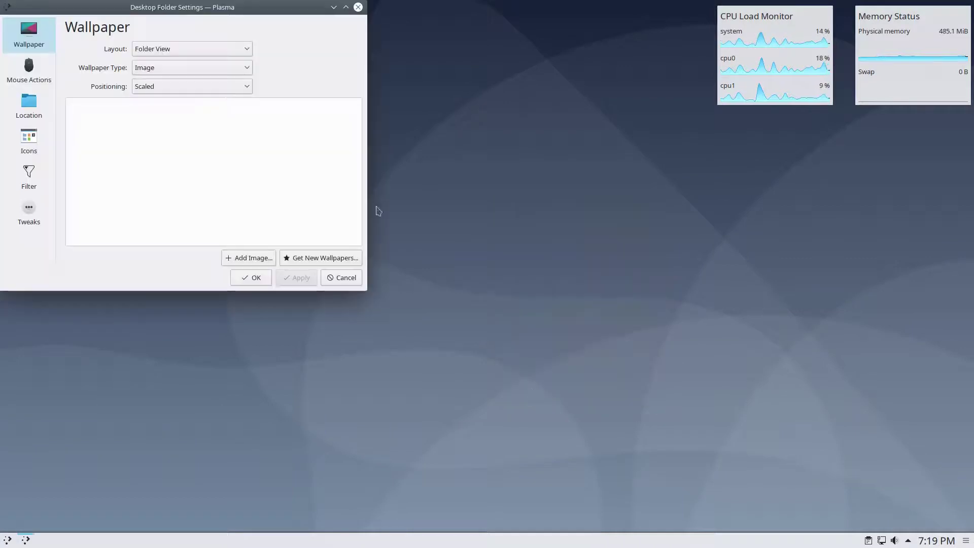
pyautogui.doubleClick(263, 8)
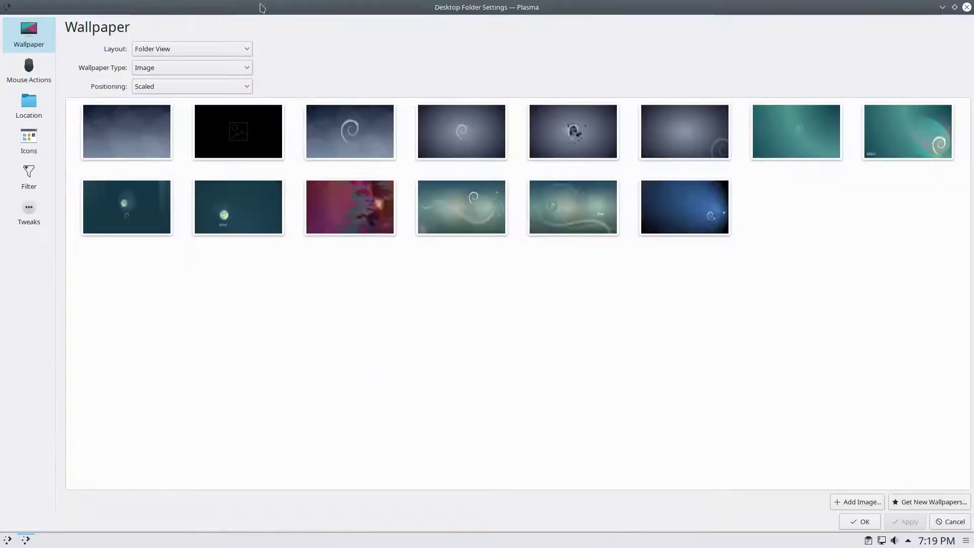
# Install the HD 1080P No Logo PL 1824.png version of Plasma Desktop Wallpaper 1824 4K 2K HD from the online wallpapers
pyautogui.click(913, 502)
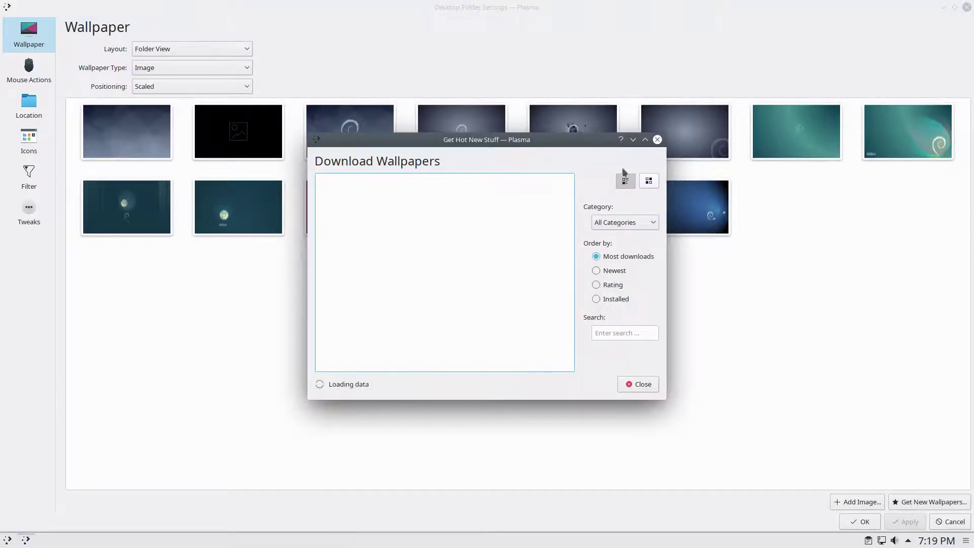
pyautogui.doubleClick(591, 140)
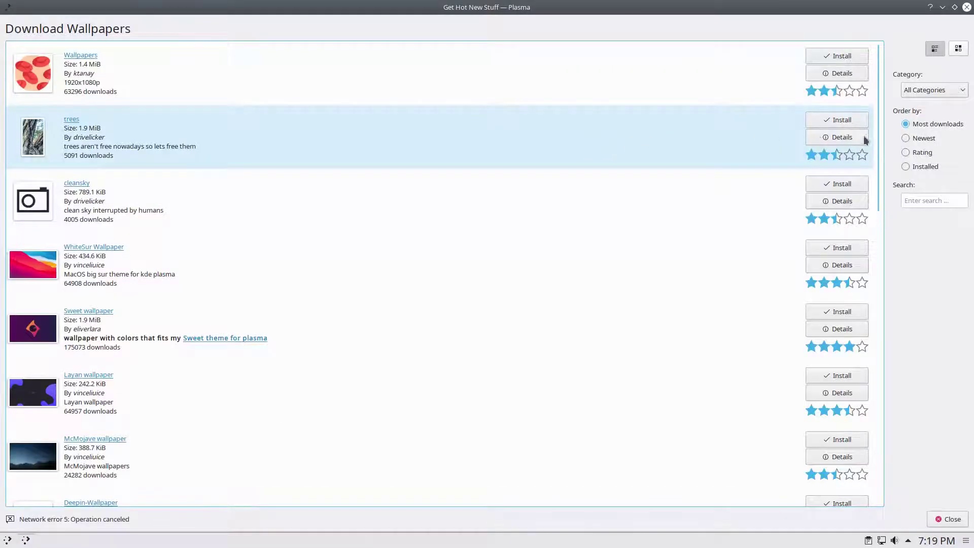
pyautogui.moveTo(880, 148); pyautogui.dragTo(879, 280)
pyautogui.click(840, 384)
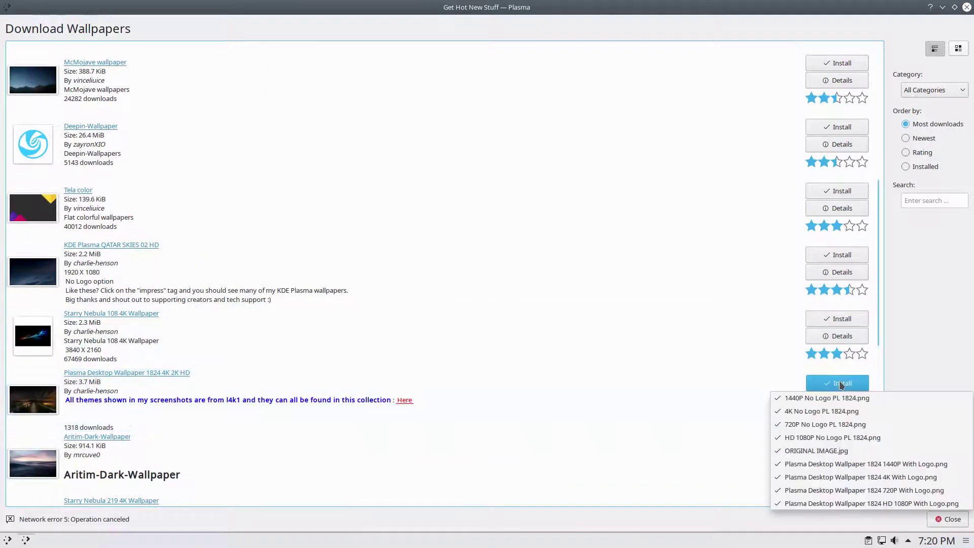
pyautogui.click(851, 438)
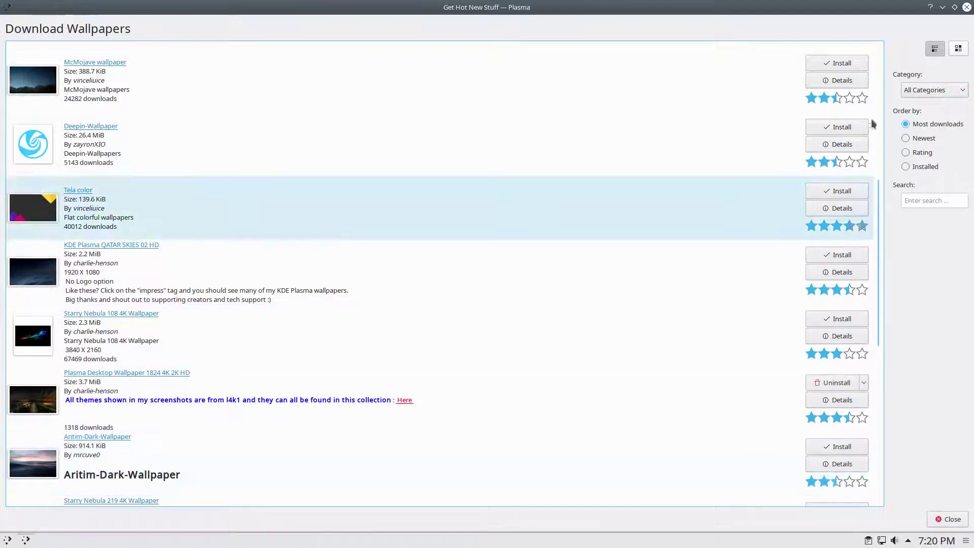
pyautogui.click(966, 7)
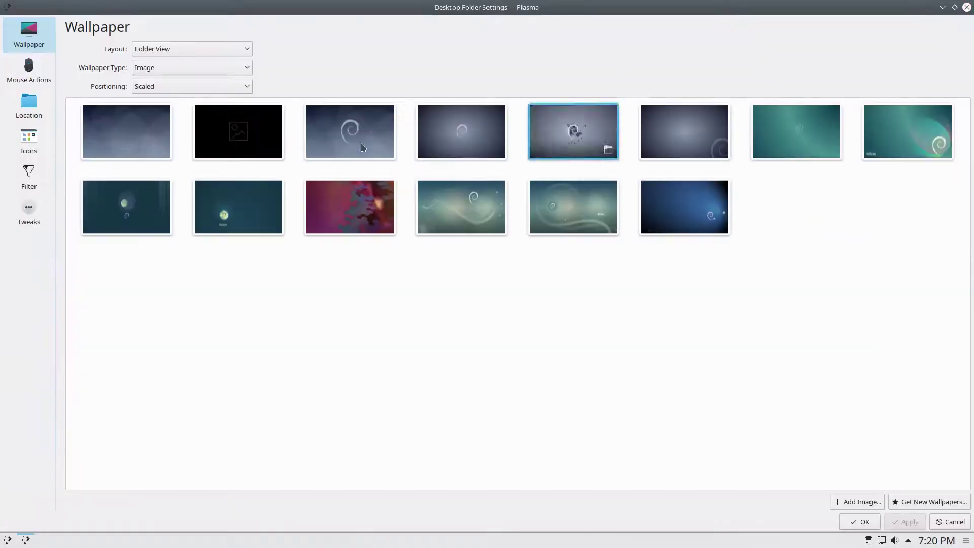
# Reopen the desktop configuration and set the downloaded wooden pier image as the desktop wallpaper
pyautogui.click(966, 7)
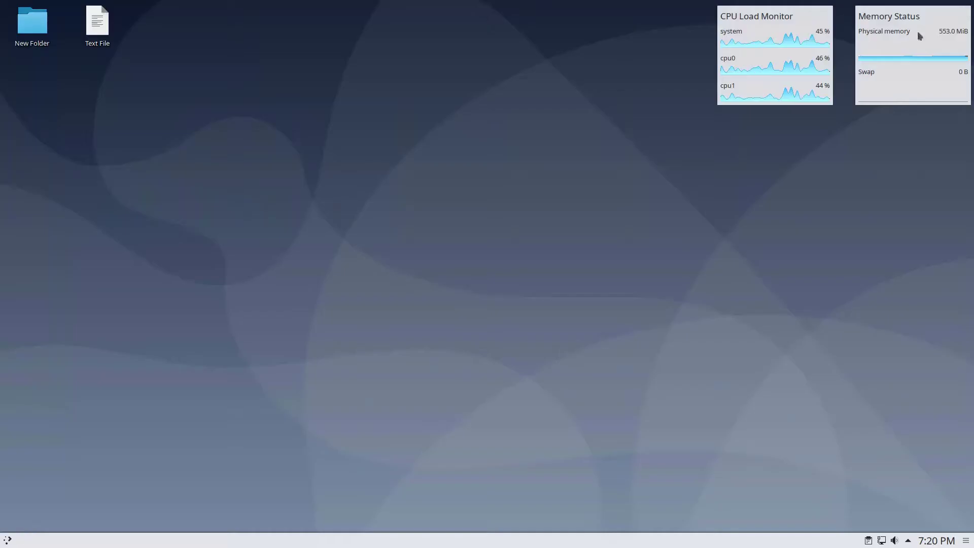
pyautogui.rightClick(400, 188)
pyautogui.click(433, 379)
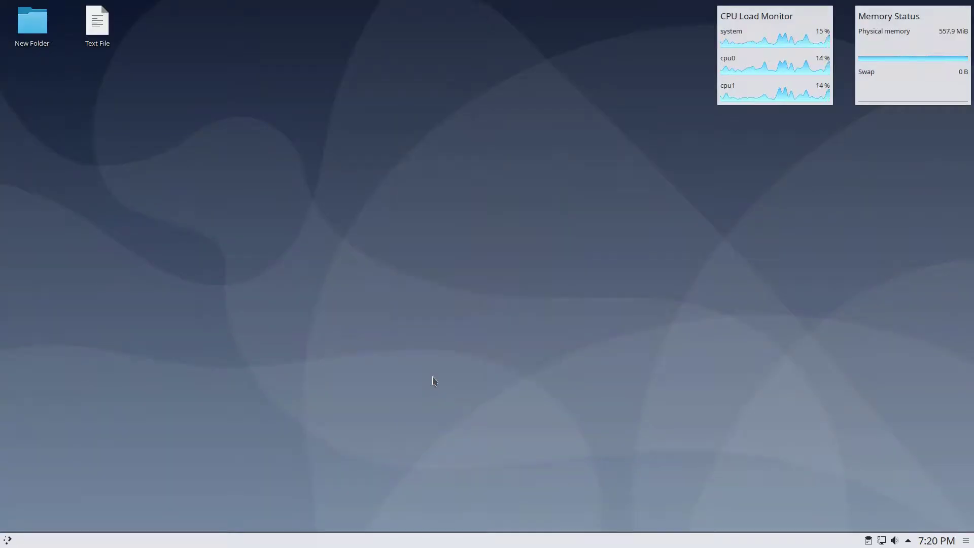
pyautogui.click(141, 138)
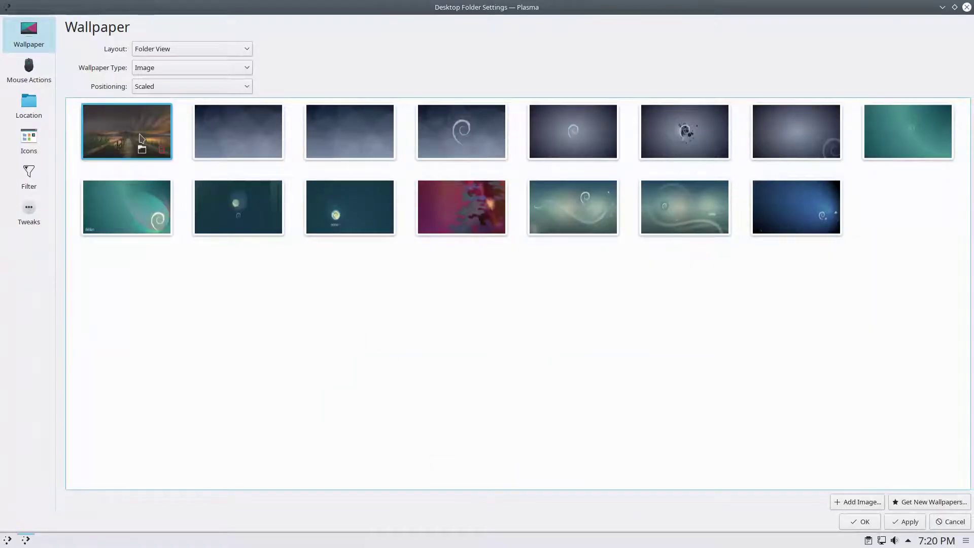
pyautogui.click(860, 521)
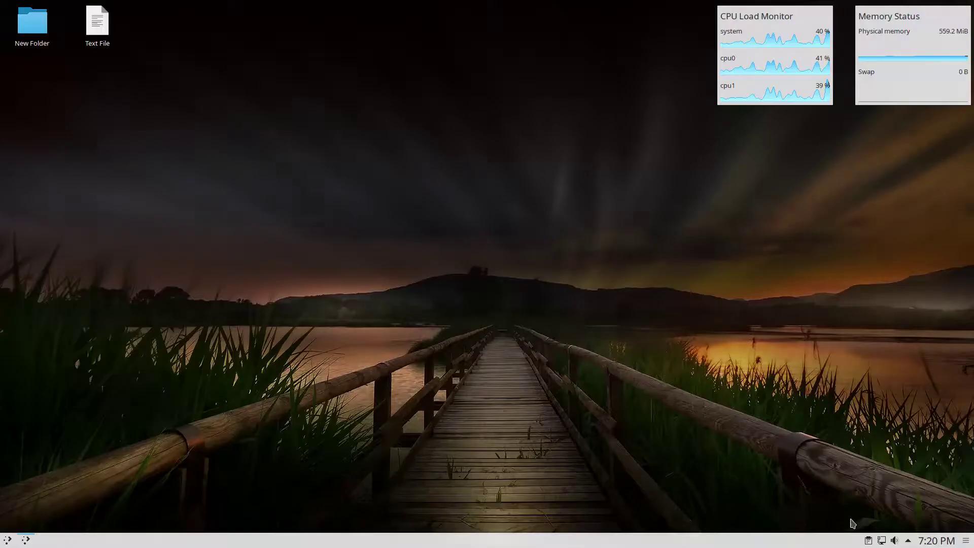
# Open the panel's configuration with its additional settings, add a spacer to the panel and remove it again
pyautogui.click(965, 541)
pyautogui.click(935, 504)
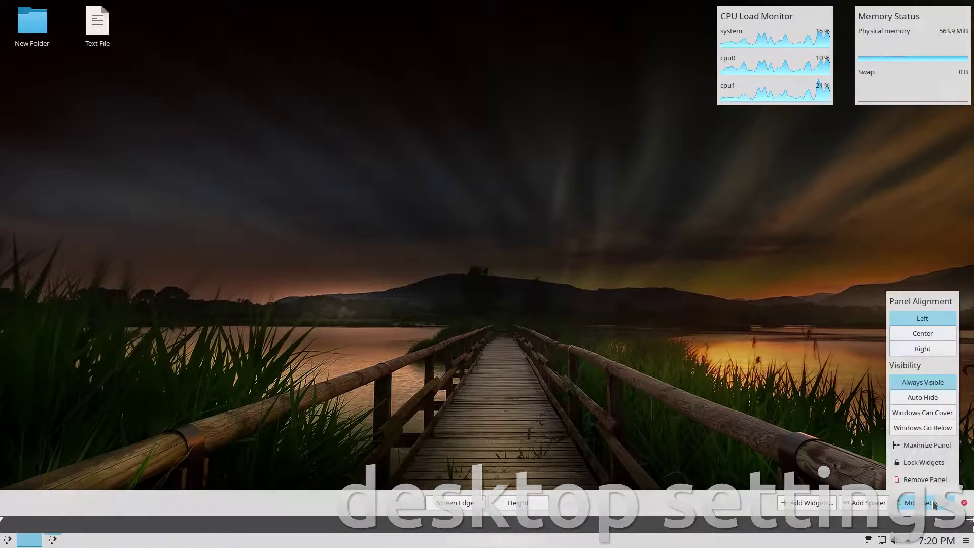
pyautogui.click(860, 504)
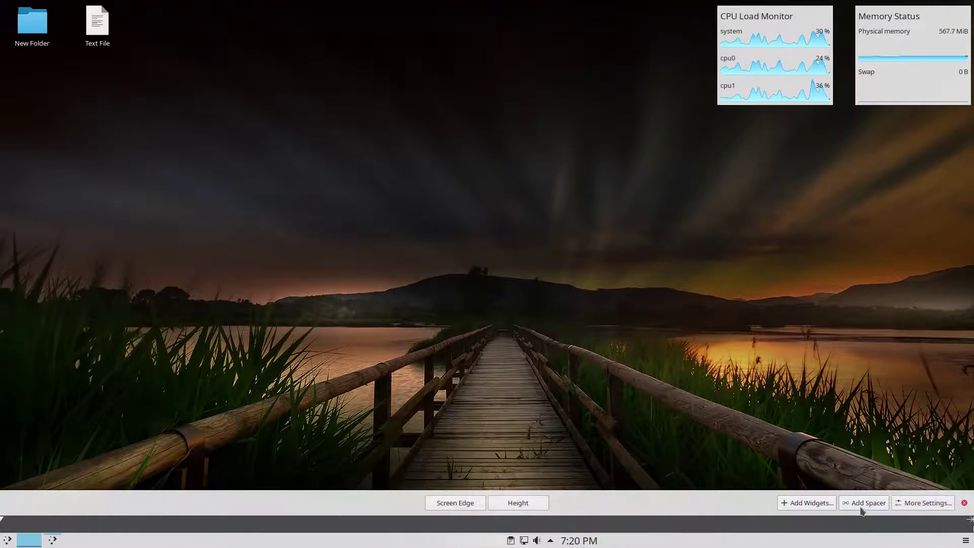
pyautogui.moveTo(814, 535)
pyautogui.click(794, 522)
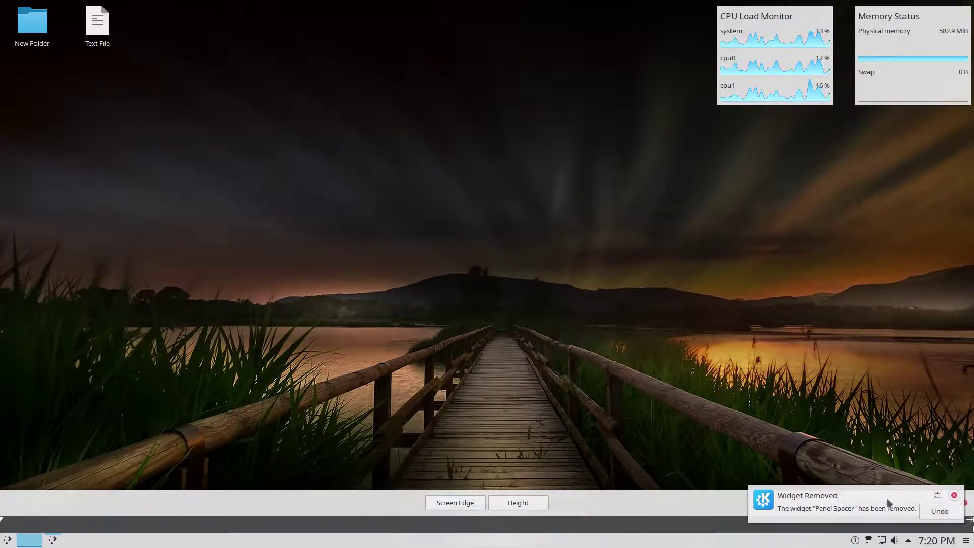
pyautogui.click(954, 494)
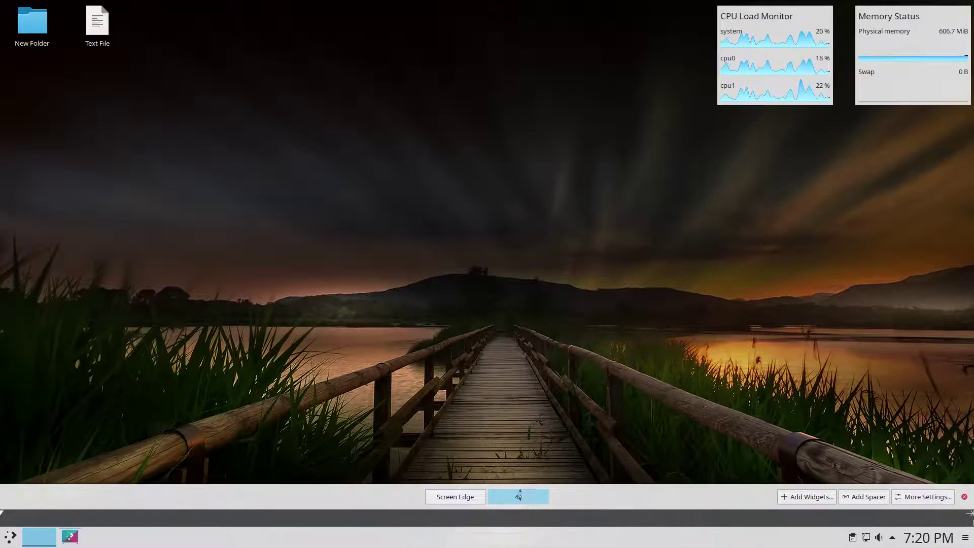
# Increase the panel's height, try another screen edge for it, return it to the bottom edge and finish the panel configuration
pyautogui.moveTo(456, 502); pyautogui.dragTo(906, 266)
pyautogui.moveTo(910, 443); pyautogui.dragTo(836, 513)
pyautogui.click(963, 498)
# View the clock's calendar and the Notifications, Battery and Brightness, KDE Connect and Device Notifier entries of the system tray
pyautogui.click(930, 538)
pyautogui.click(912, 539)
pyautogui.click(892, 539)
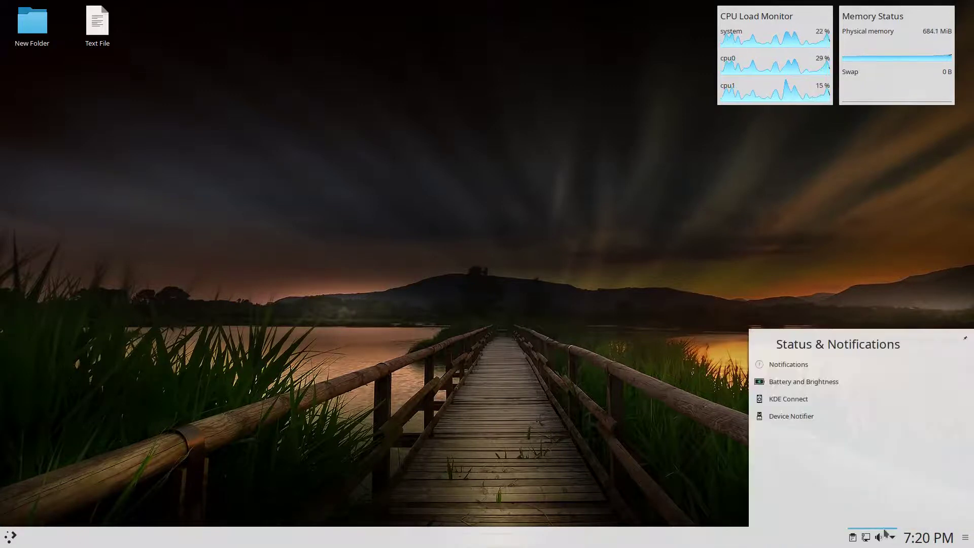
pyautogui.click(783, 366)
pyautogui.click(759, 388)
pyautogui.click(759, 398)
pyautogui.click(760, 416)
# View the audio volume's devices and applications, the network connections and the clipboard contents
pyautogui.click(879, 537)
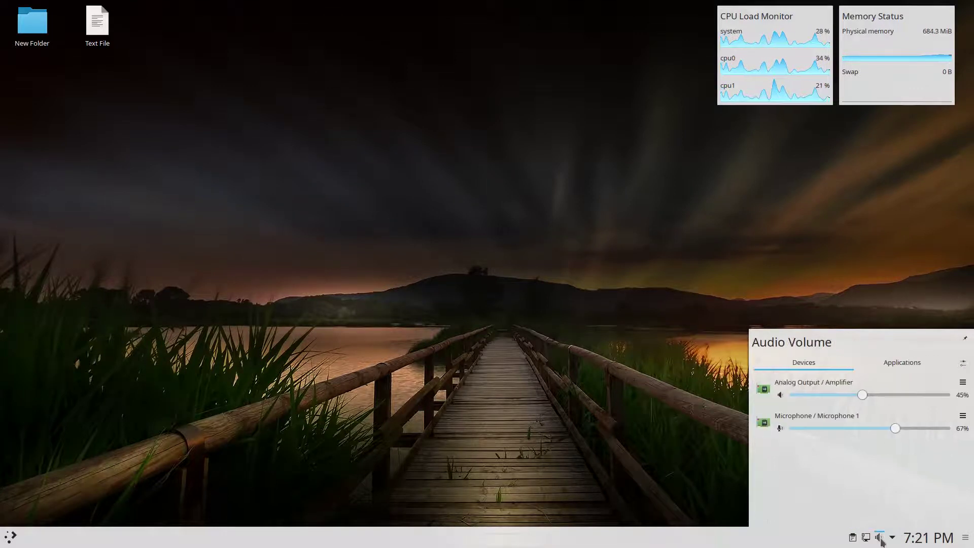
pyautogui.click(903, 362)
pyautogui.click(866, 538)
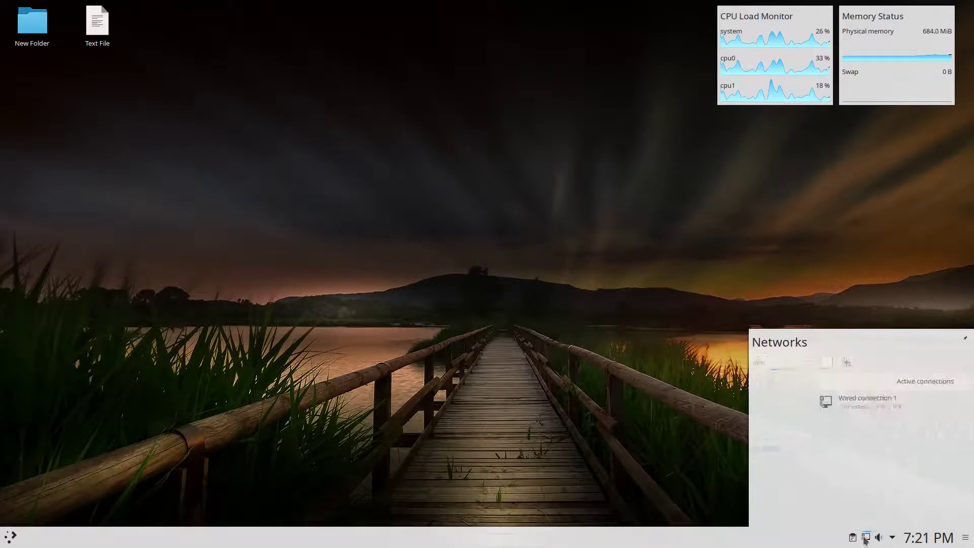
pyautogui.click(853, 538)
# Open the configuration of the existing panel from its options and close it again
pyautogui.rightClick(691, 537)
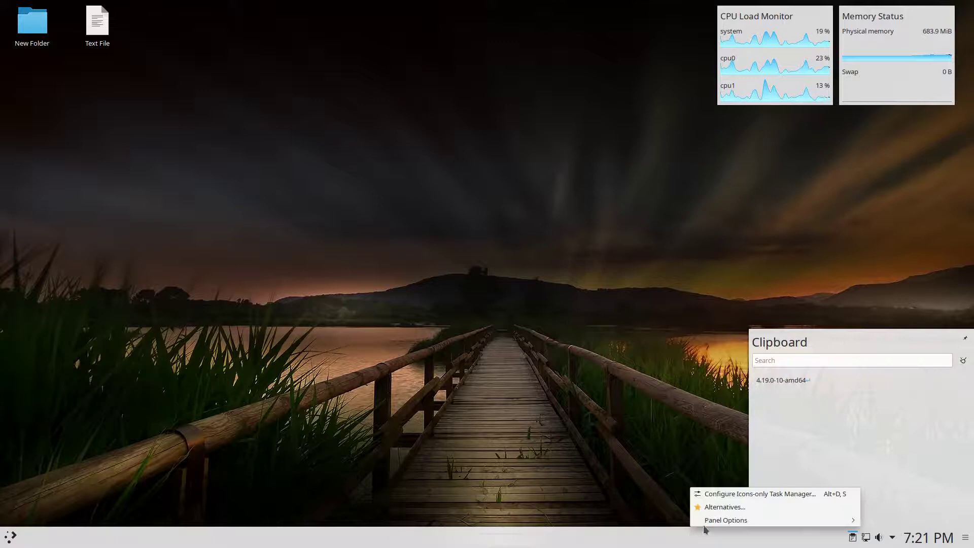
pyautogui.moveTo(737, 522)
pyautogui.click(638, 541)
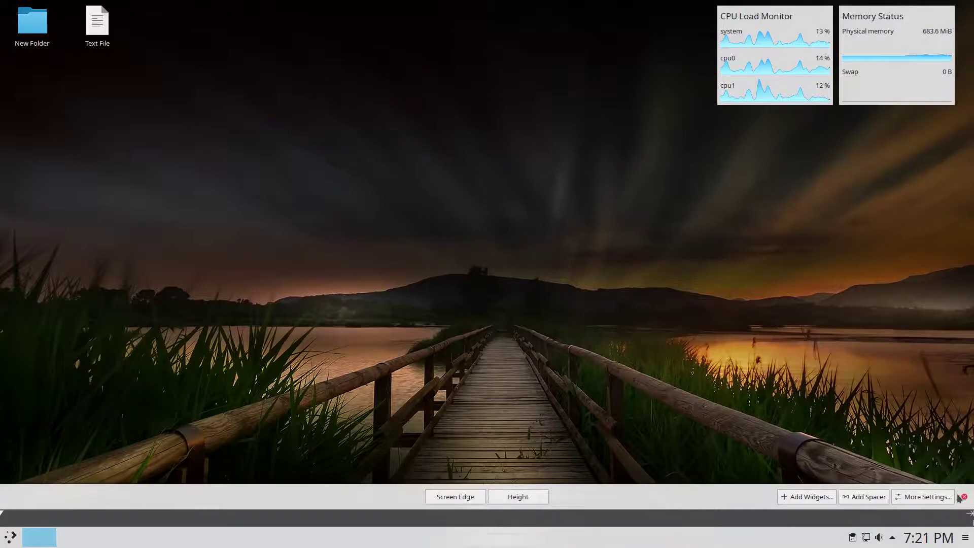
pyautogui.click(965, 497)
# Add a second panel to the desktop
pyautogui.rightClick(709, 536)
pyautogui.moveTo(720, 521)
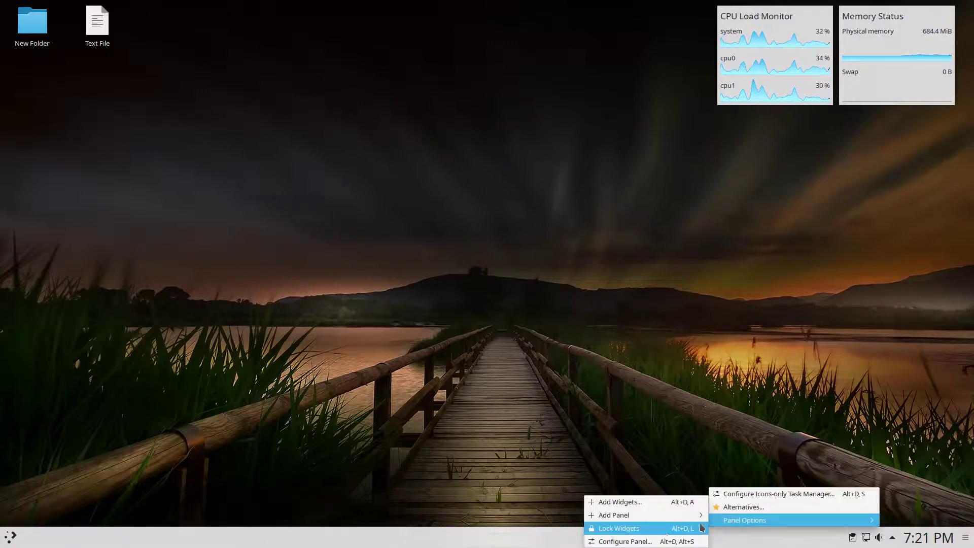
pyautogui.moveTo(654, 522)
pyautogui.click(720, 528)
# Open New Folder and Text File from the desktop, minimizing each window
pyautogui.click(35, 49)
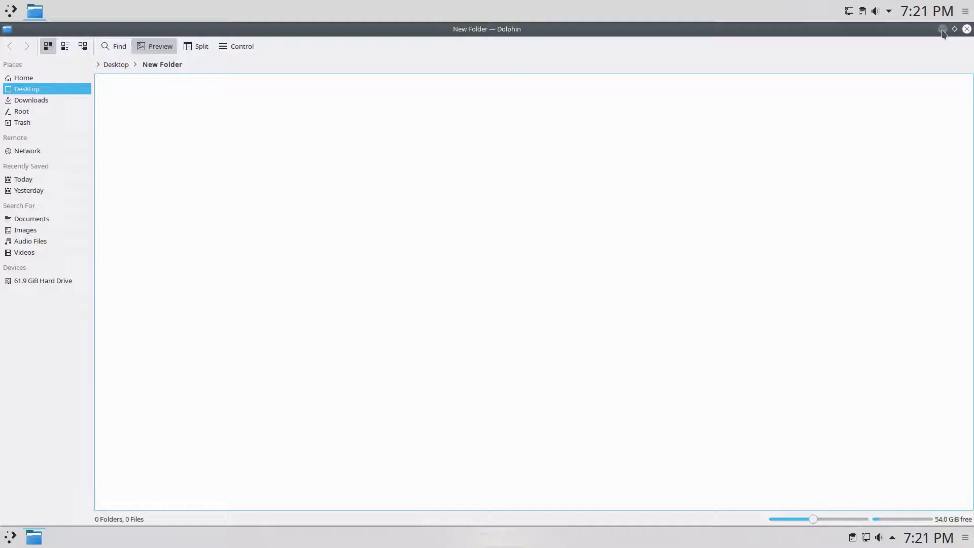
pyautogui.click(942, 31)
pyautogui.click(108, 68)
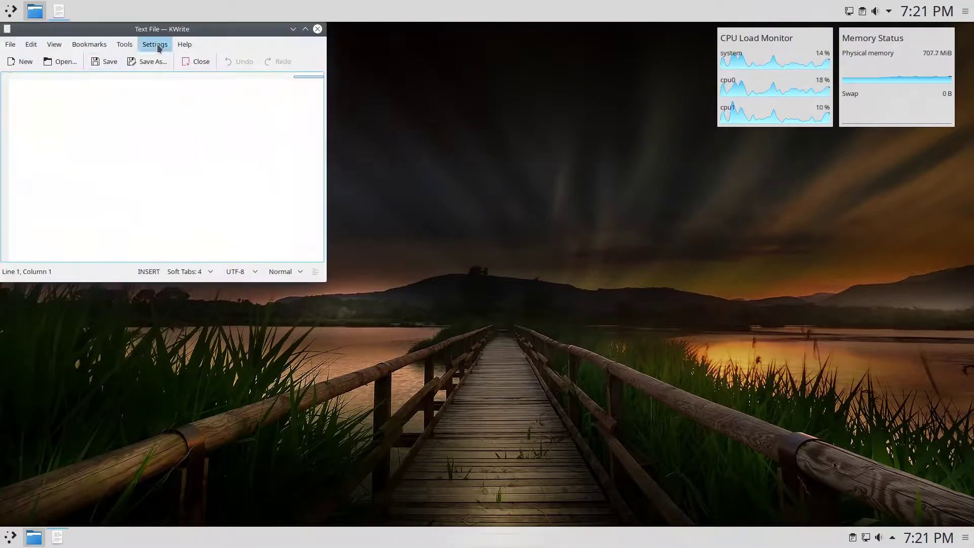
pyautogui.click(292, 29)
# Cycle through the open windows with the window switcher and minimize the Text File window
pyautogui.hotkey('alt', 'Tab')
pyautogui.hotkey('alt', 'Tab')
pyautogui.hotkey('alt', 'Tab')
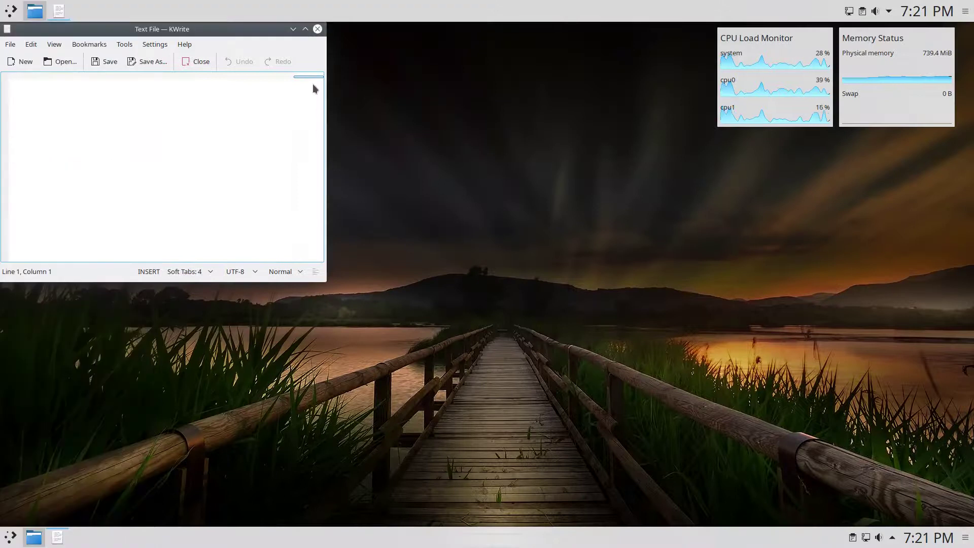
pyautogui.click(293, 30)
# Switch the upper panel's Icons-only Task Manager to the Task Manager widget
pyautogui.rightClick(278, 15)
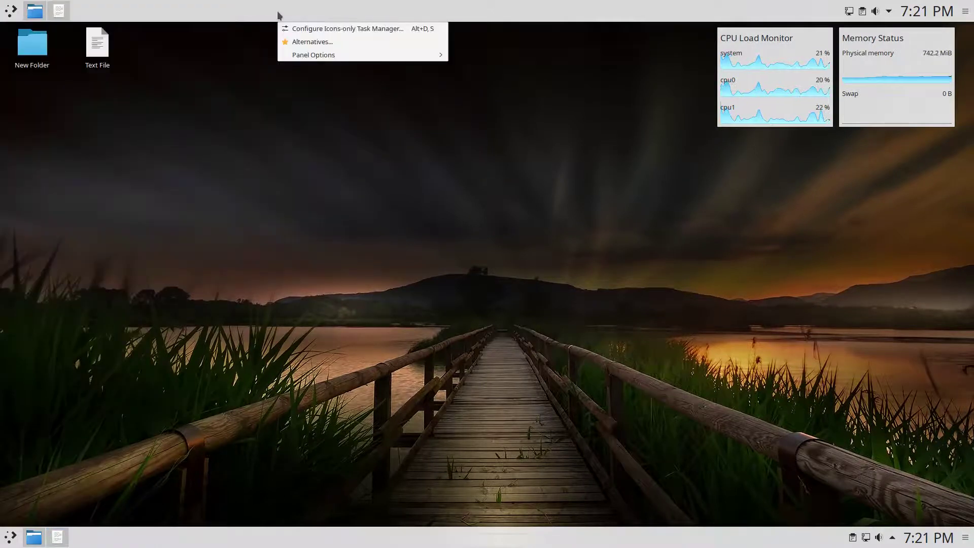
pyautogui.click(294, 42)
pyautogui.click(347, 99)
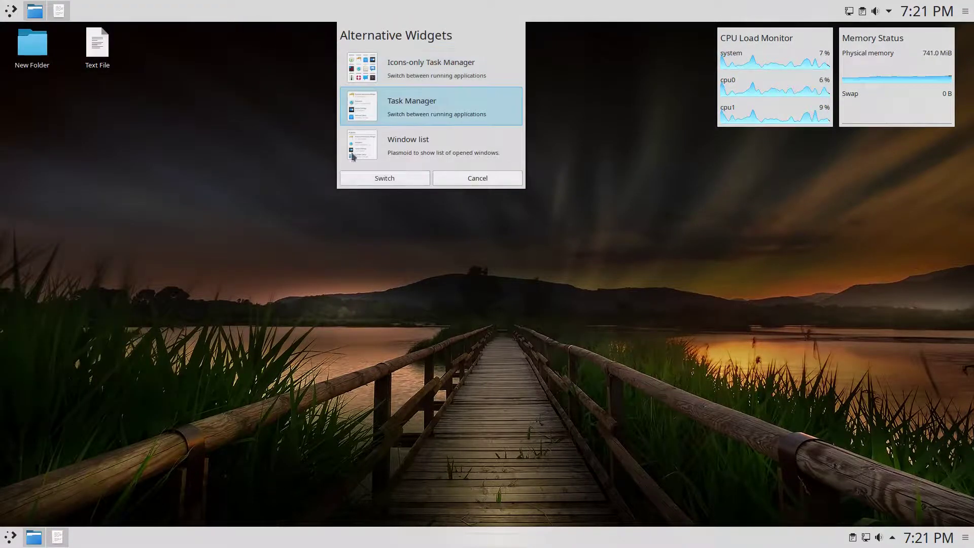
pyautogui.click(357, 178)
# Replace the upper panel's Task Manager with the alternative Window list widget
pyautogui.rightClick(343, 15)
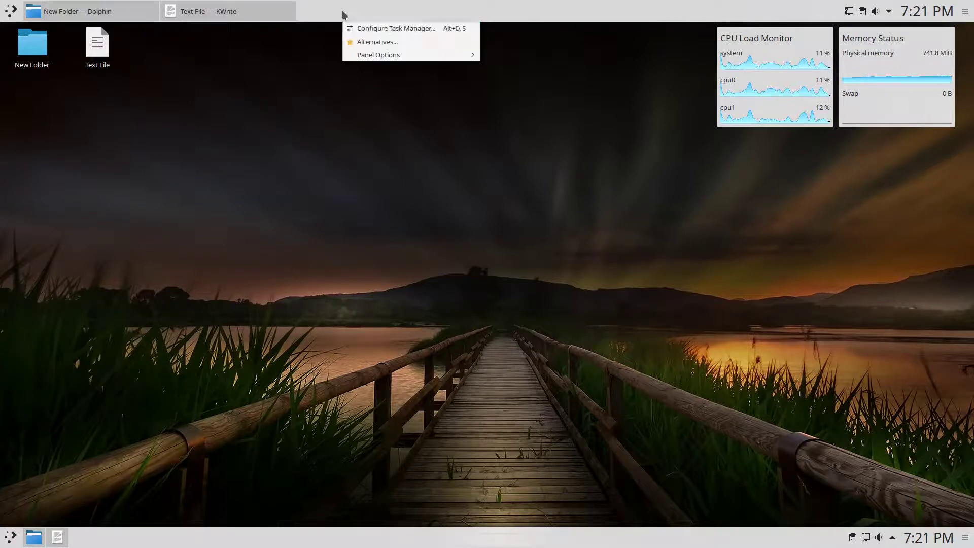
pyautogui.click(349, 39)
pyautogui.click(362, 144)
pyautogui.click(364, 178)
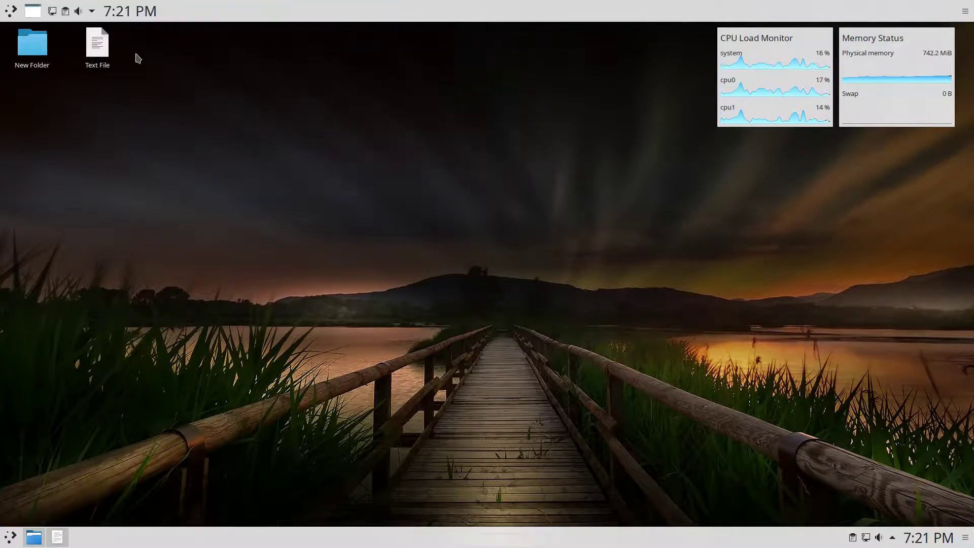
# Try out the window list and the neighbouring launcher on the upper panel
pyautogui.click(31, 13)
pyautogui.click(29, 16)
pyautogui.click(12, 11)
pyautogui.click(11, 11)
pyautogui.click(32, 12)
pyautogui.click(32, 56)
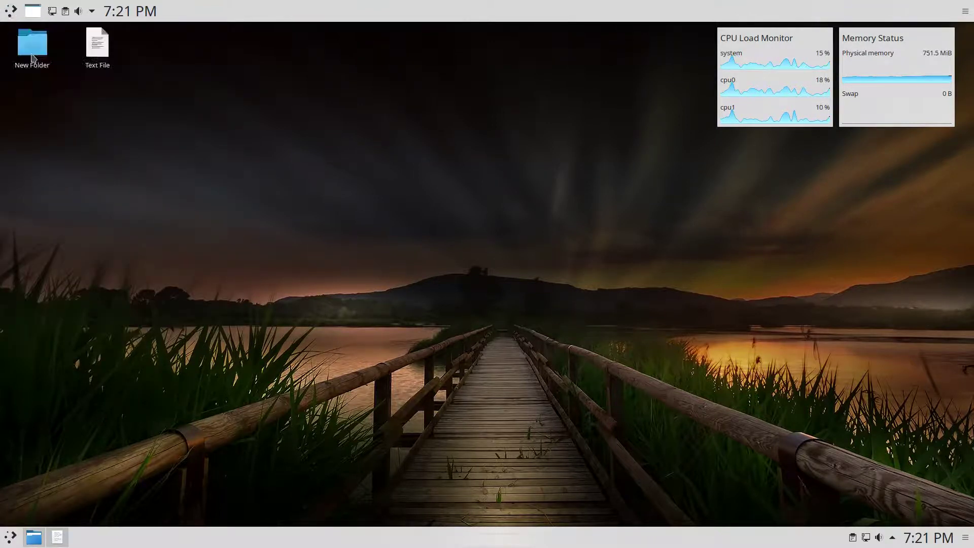
pyautogui.click(39, 104)
pyautogui.click(44, 138)
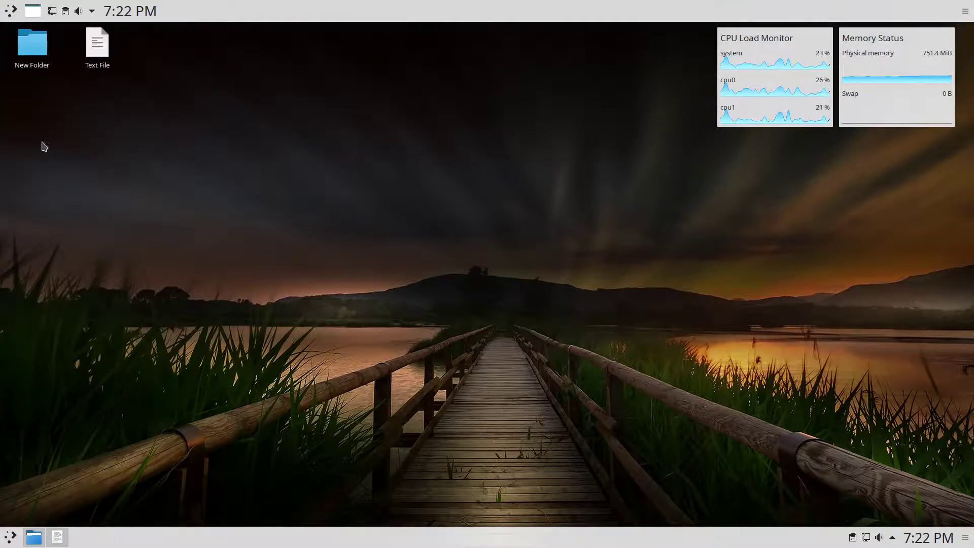
# View the application menu of the upper panel's launcher and close it
pyautogui.click(11, 15)
pyautogui.click(8, 10)
pyautogui.click(3, 5)
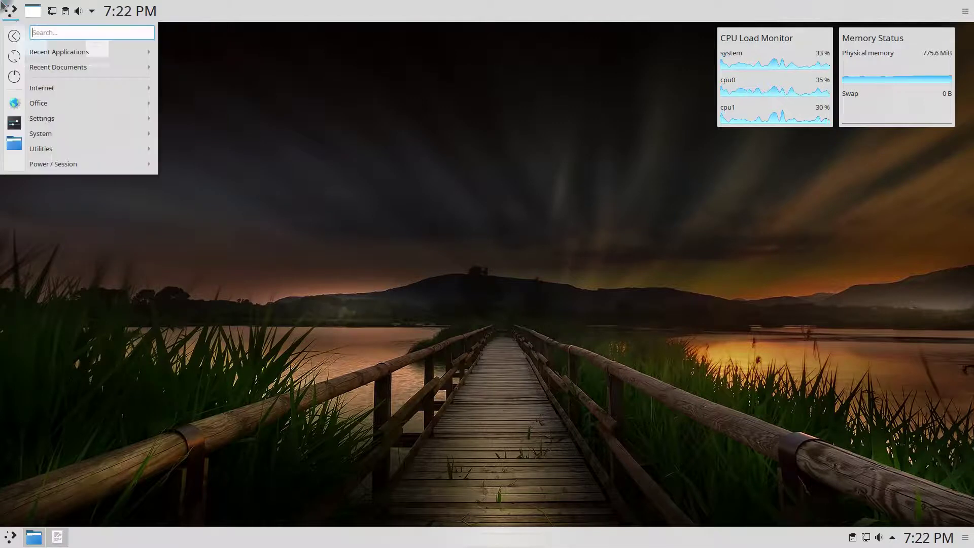
pyautogui.click(3, 5)
# Remove the upper panel from the desktop through its additional panel settings
pyautogui.click(965, 11)
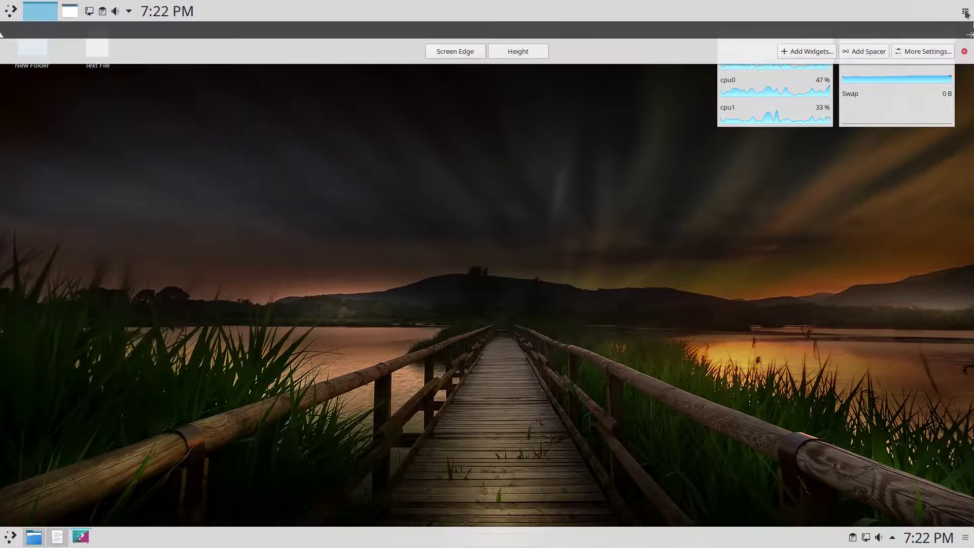
pyautogui.click(932, 54)
pyautogui.click(924, 251)
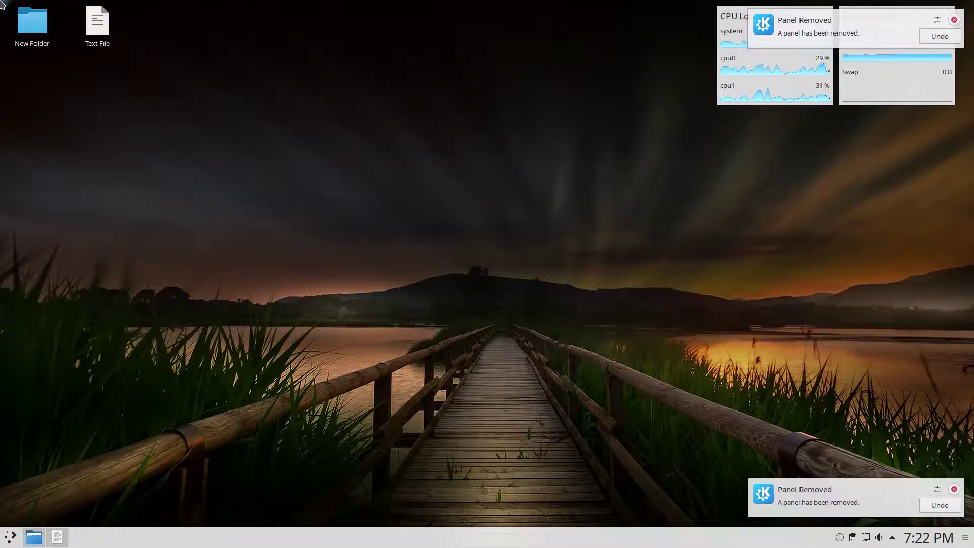
# Replace the application launcher with the alternative Application Menu widget and open it
pyautogui.click(10, 541)
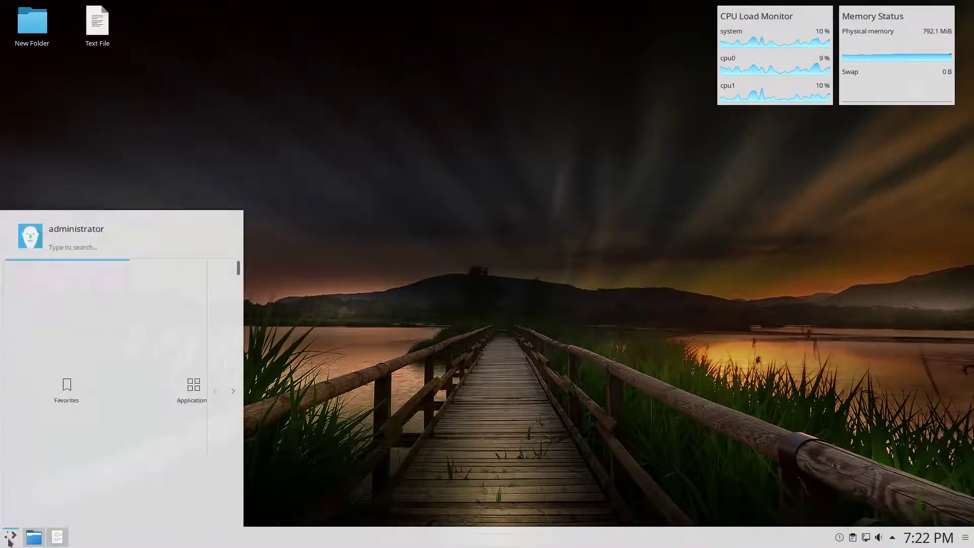
pyautogui.rightClick(10, 540)
pyautogui.click(20, 509)
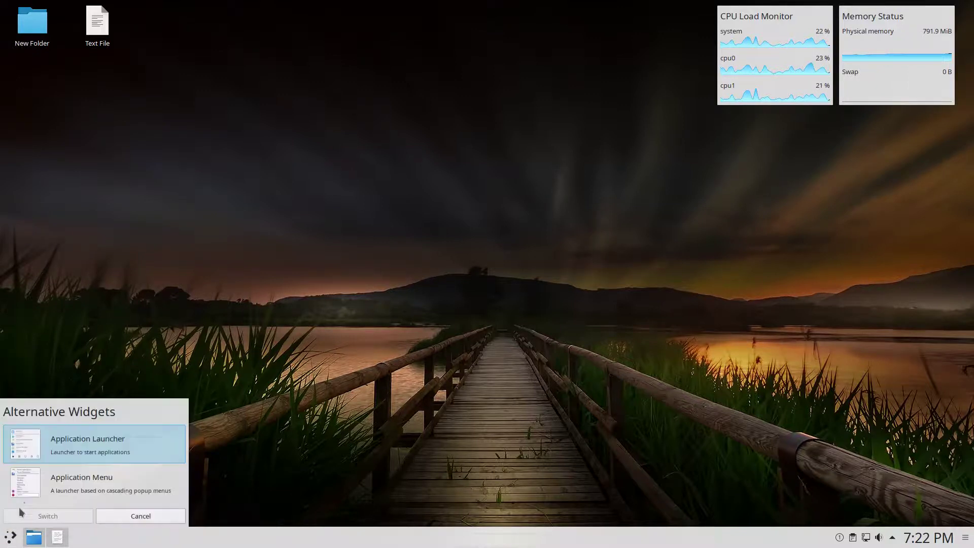
pyautogui.click(30, 491)
pyautogui.click(41, 516)
pyautogui.click(9, 538)
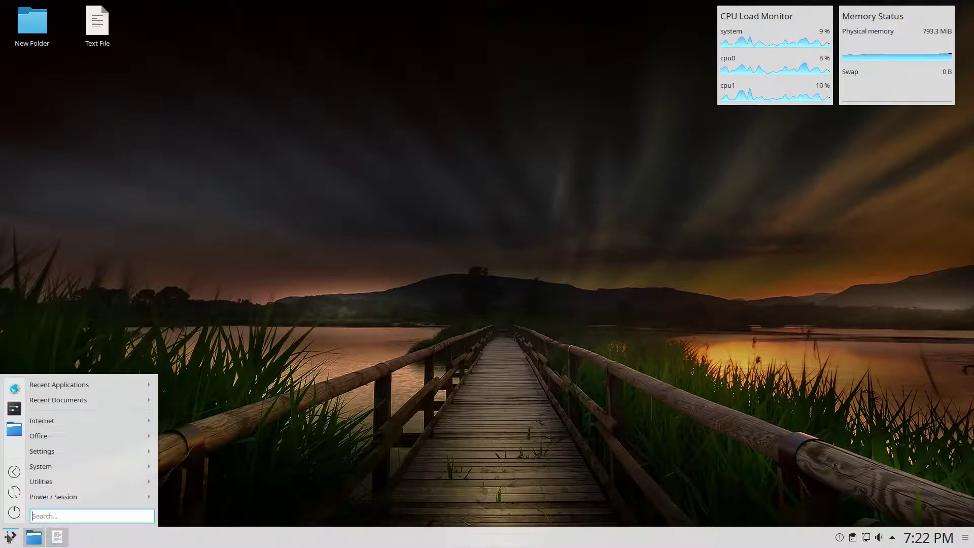
# Switch the Application Menu back to the alternative Application Launcher widget
pyautogui.rightClick(9, 538)
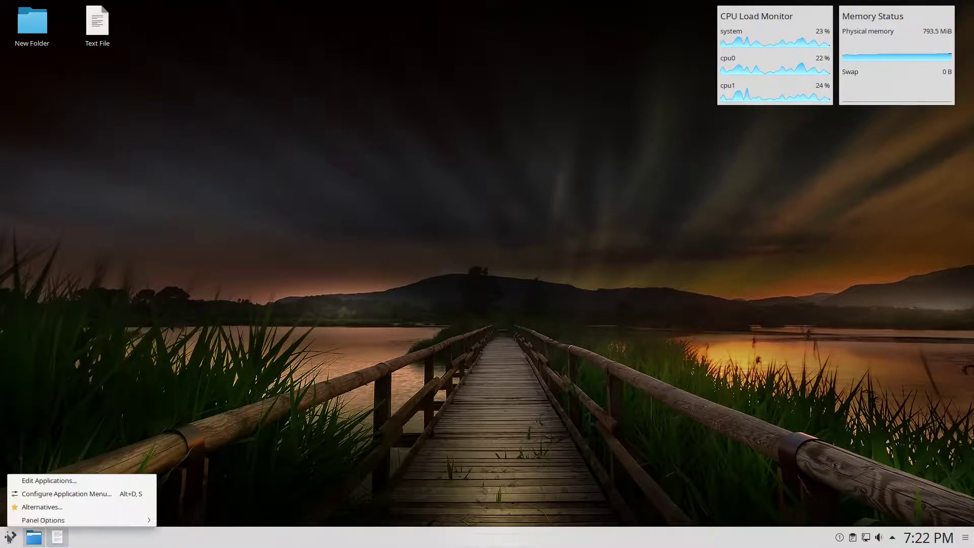
pyautogui.click(40, 509)
pyautogui.click(31, 445)
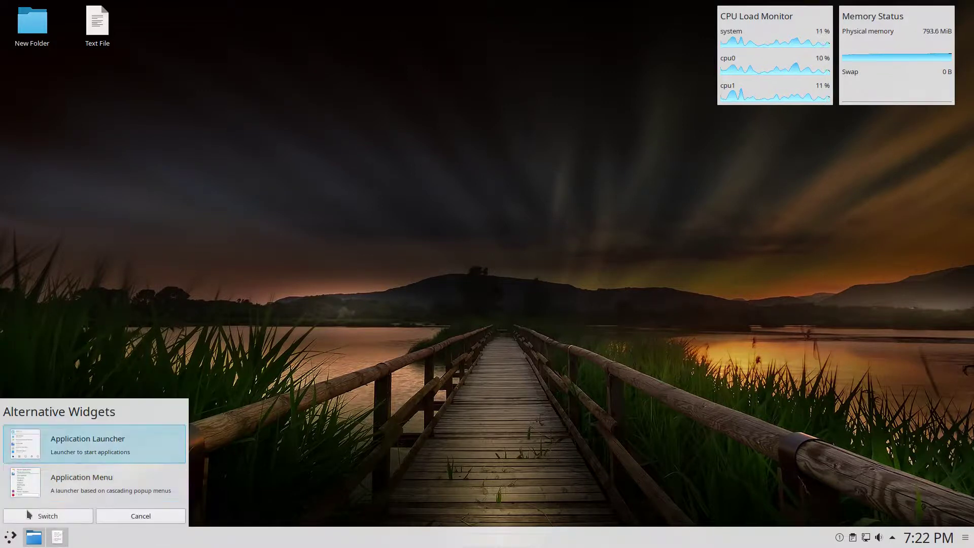
pyautogui.click(29, 516)
# Close the file manager and text file windows that are still running
pyautogui.rightClick(33, 543)
pyautogui.click(51, 519)
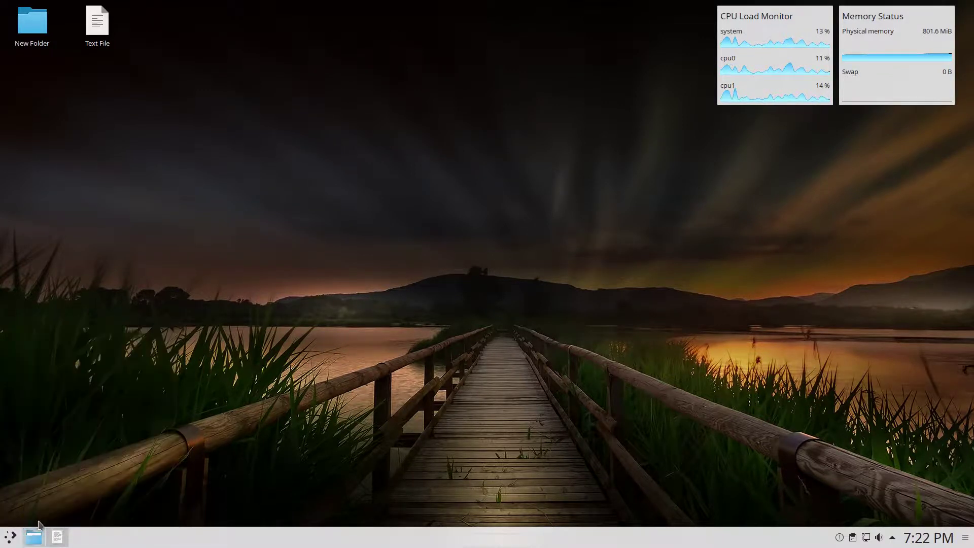
pyautogui.moveTo(33, 537)
pyautogui.click(113, 445)
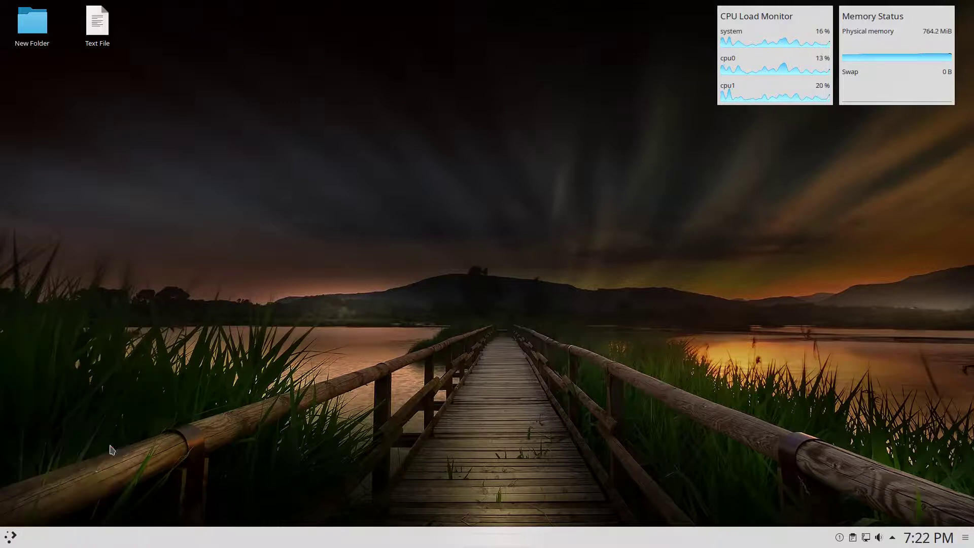
# Browse the Internet, Office, Settings and Utilities application categories in the launcher
pyautogui.click(10, 537)
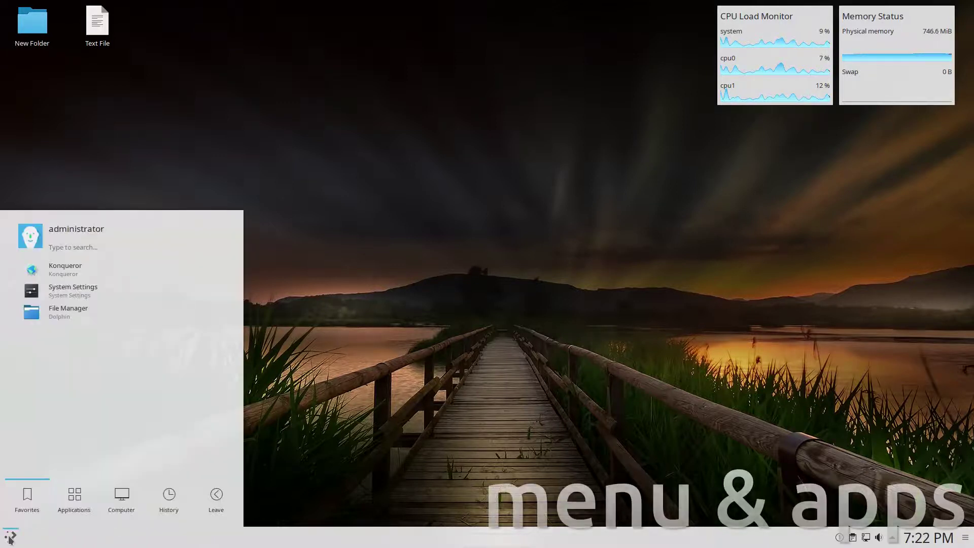
pyautogui.click(74, 501)
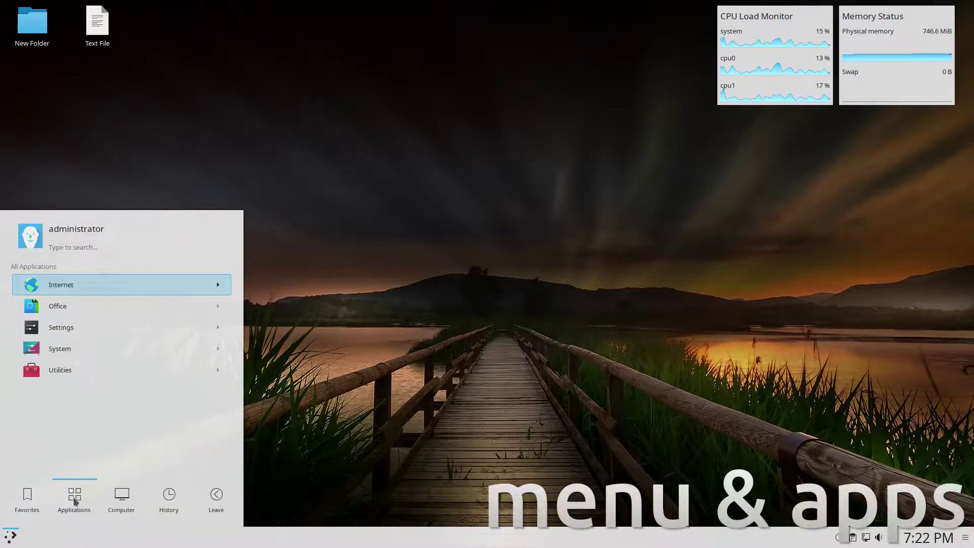
pyautogui.click(60, 284)
pyautogui.click(41, 266)
pyautogui.click(46, 310)
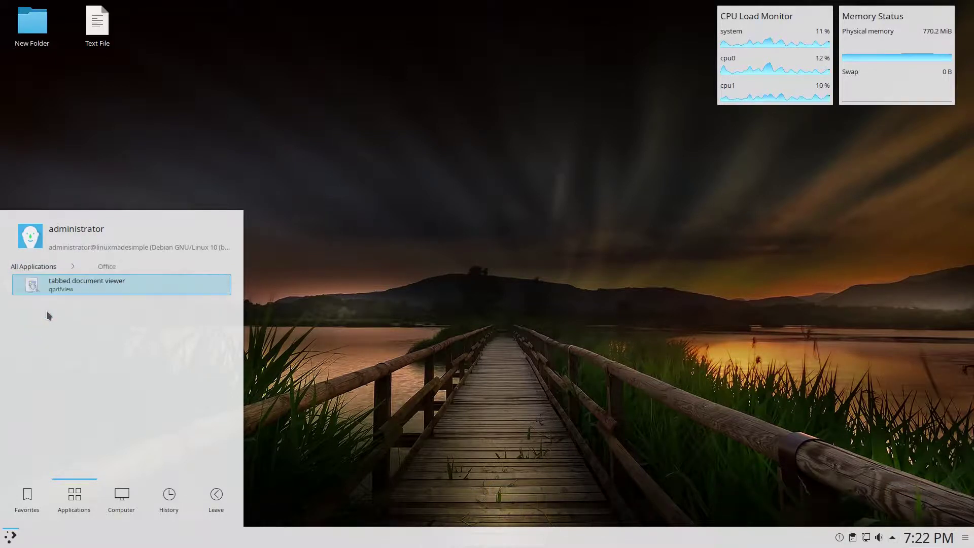
pyautogui.click(35, 266)
pyautogui.click(40, 330)
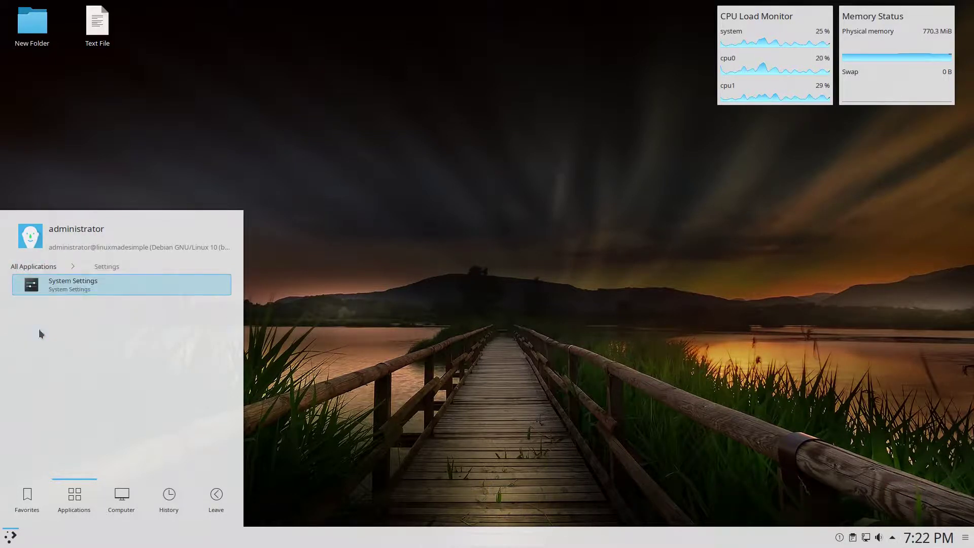
pyautogui.click(32, 268)
pyautogui.click(38, 374)
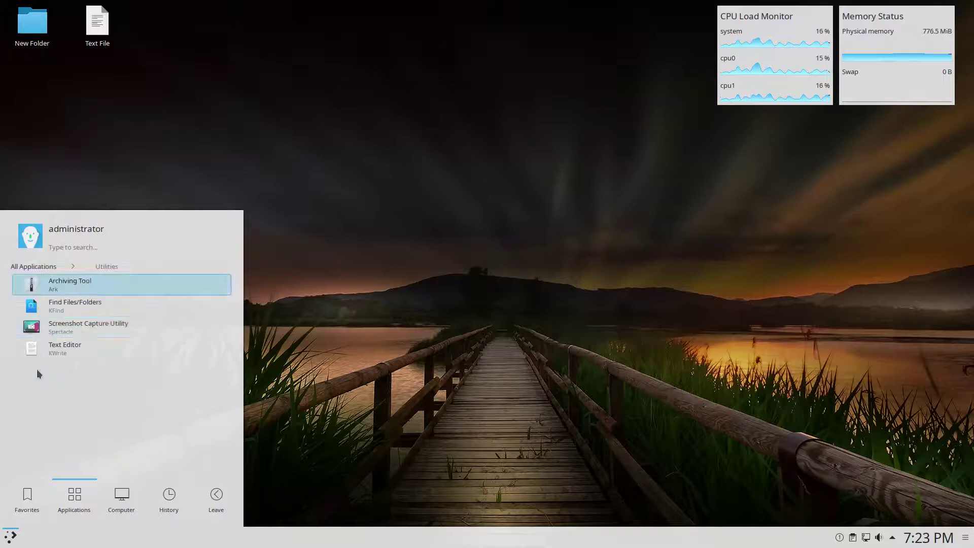
pyautogui.press('Left')
# Launch Install Applications from the launcher's System category and maximize the Software Centre window
pyautogui.click(36, 350)
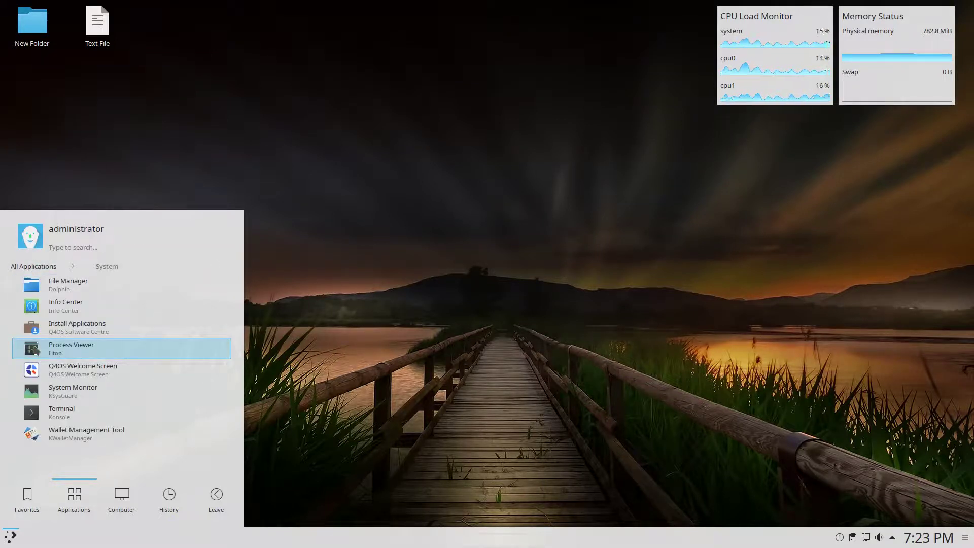
pyautogui.click(36, 328)
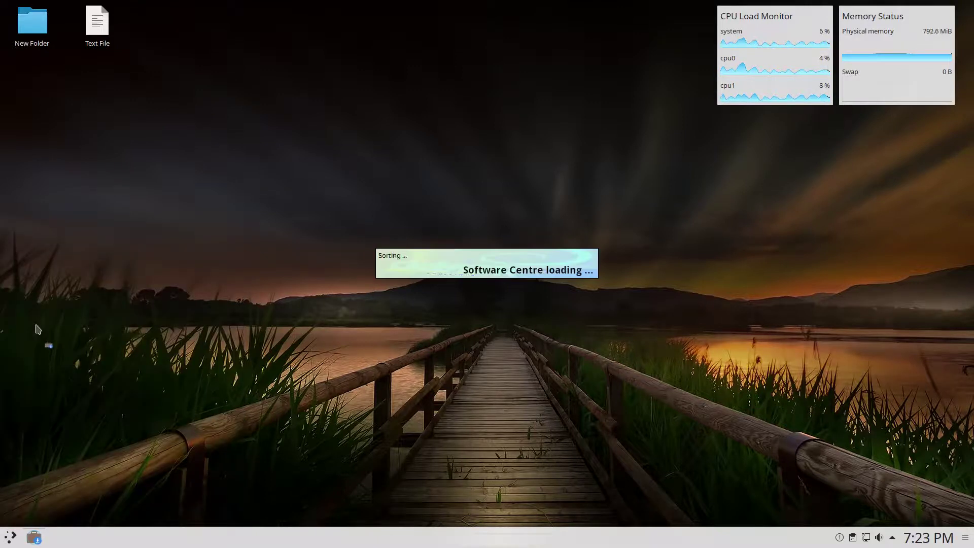
pyautogui.click(340, 8)
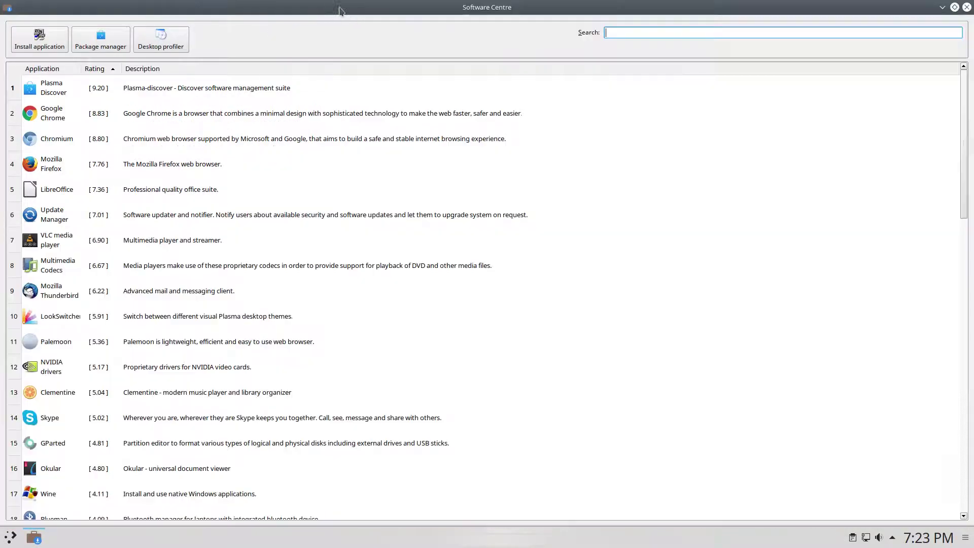
# Start installing Mozilla Firefox from the Software Centre, minimizing its window and going through the setup wizard
pyautogui.click(170, 164)
pyautogui.click(47, 47)
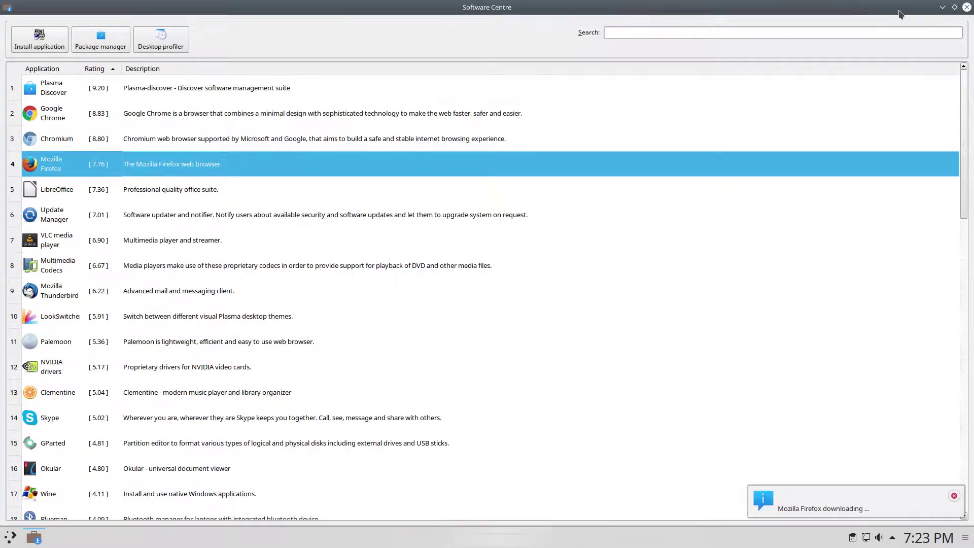
pyautogui.click(942, 8)
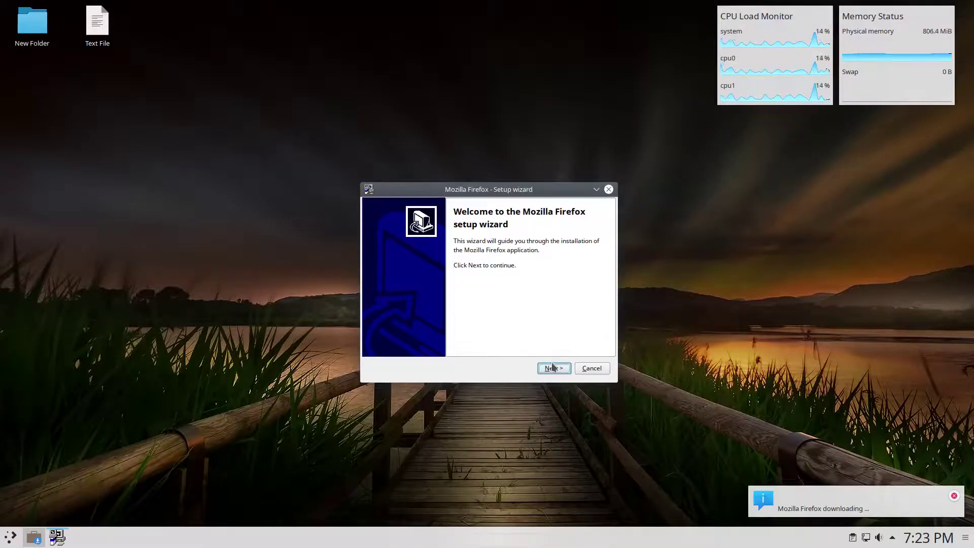
pyautogui.click(552, 367)
pyautogui.click(552, 370)
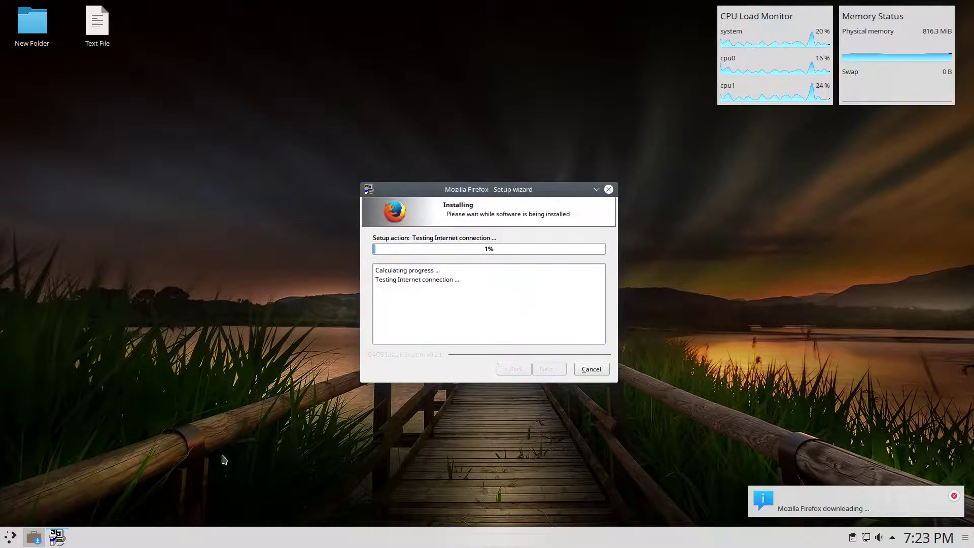
# Search the launcher for "info", open Info Center to view the system information, and close it
pyautogui.click(9, 538)
pyautogui.write('info')
pyautogui.click(63, 273)
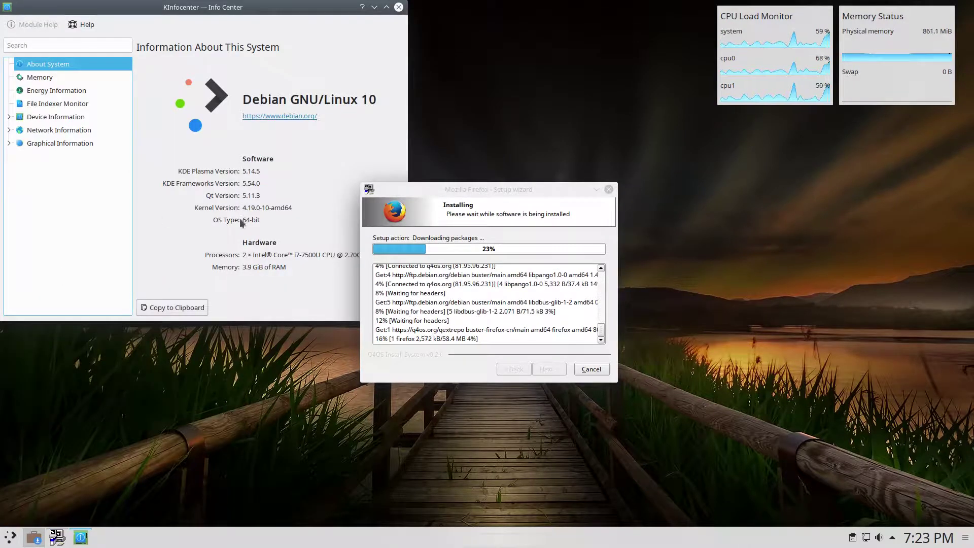
pyautogui.click(399, 8)
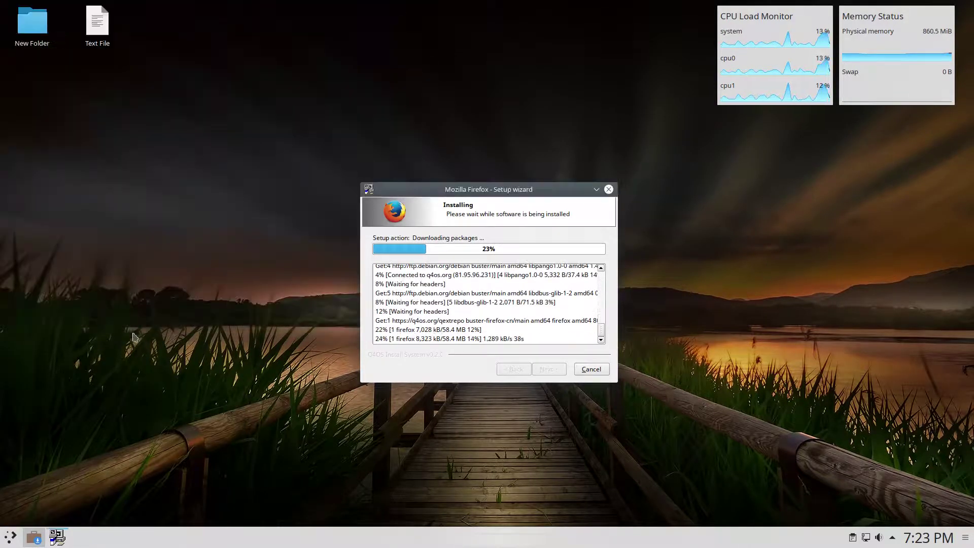
# Open System Settings from the launcher's favorites and maximize its window
pyautogui.click(11, 537)
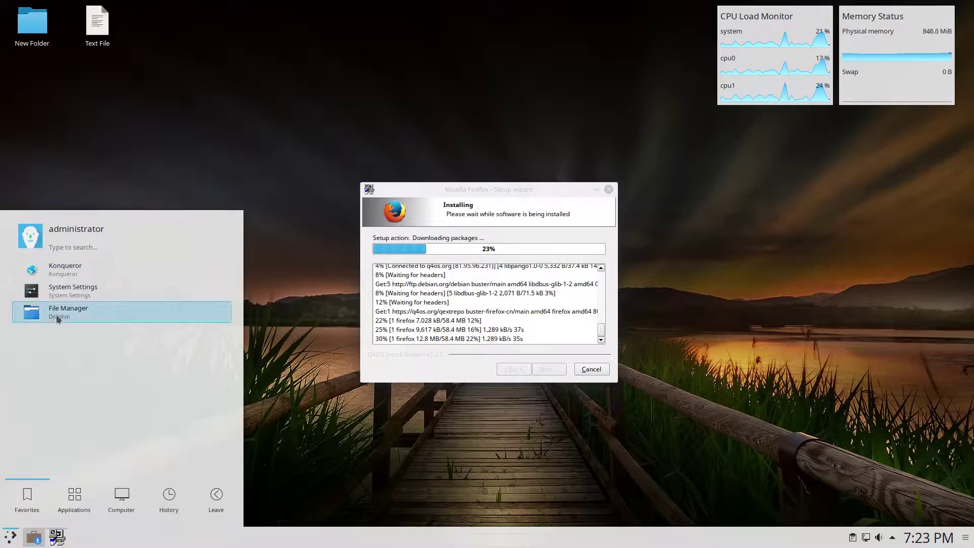
pyautogui.click(56, 297)
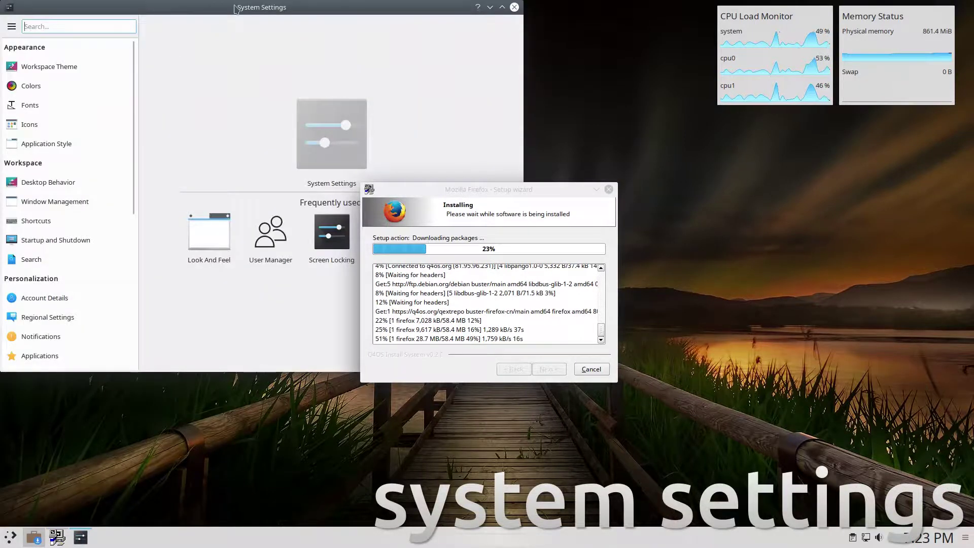
pyautogui.doubleClick(235, 9)
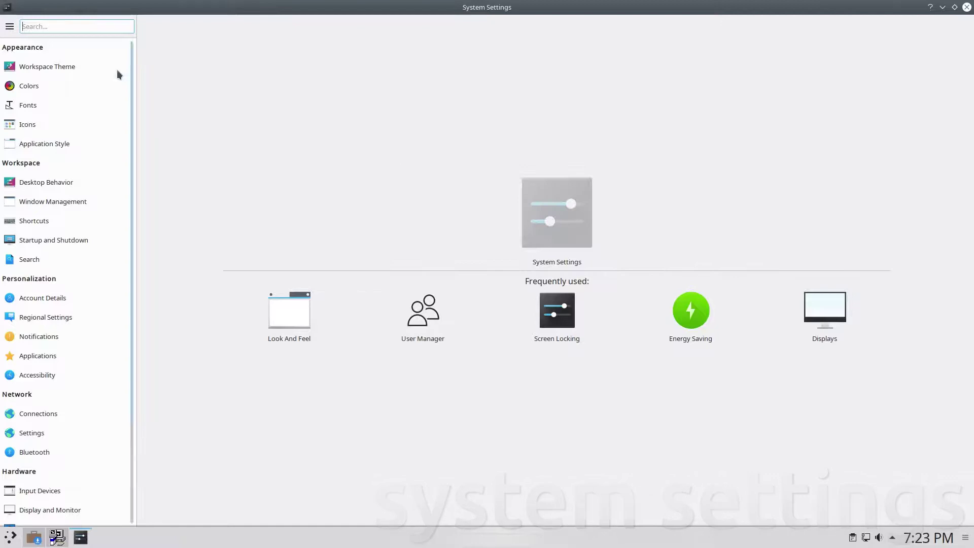
# Apply the Breeze Dark look and feel as the workspace theme
pyautogui.click(92, 66)
pyautogui.click(455, 83)
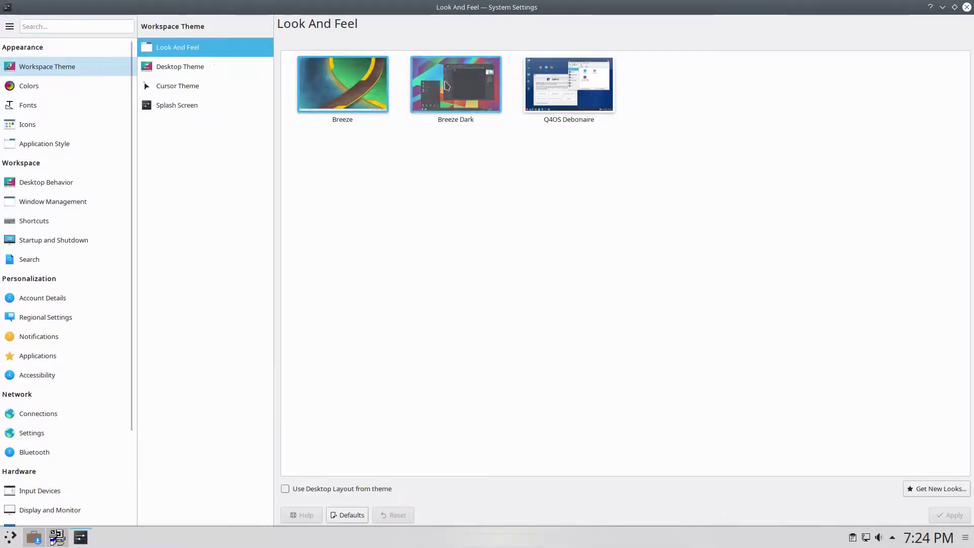
pyautogui.click(945, 515)
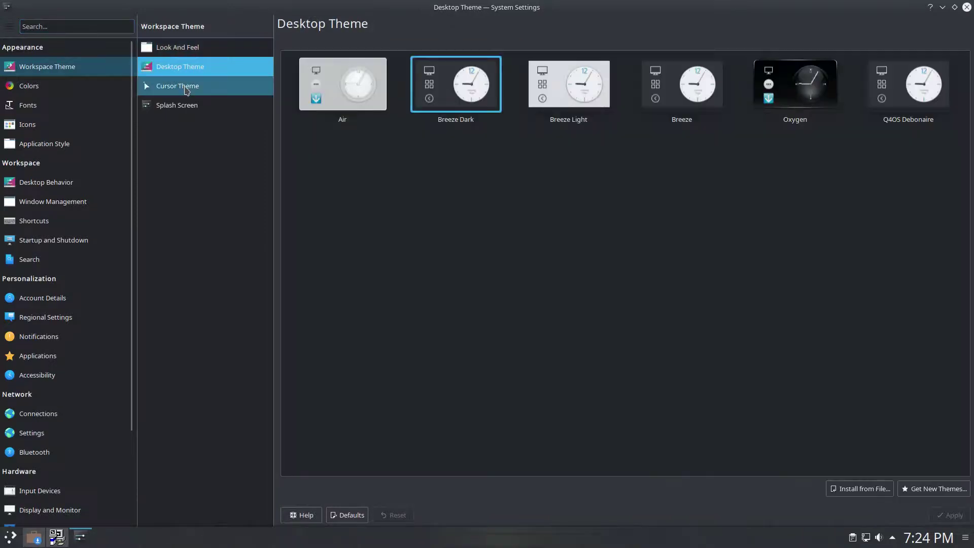
# Apply the Breeze Snow mouse cursor theme and open the Splash Screen theme settings
pyautogui.click(186, 87)
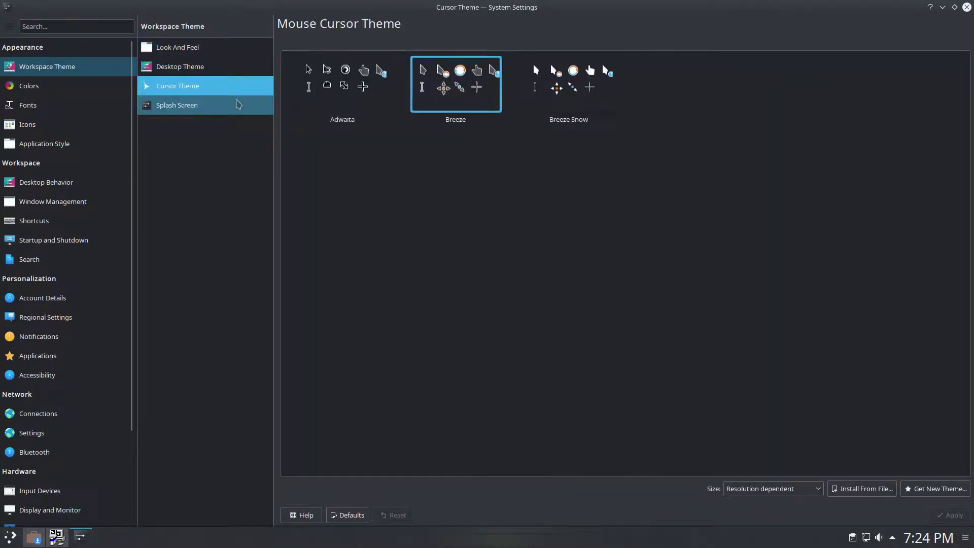
pyautogui.click(569, 84)
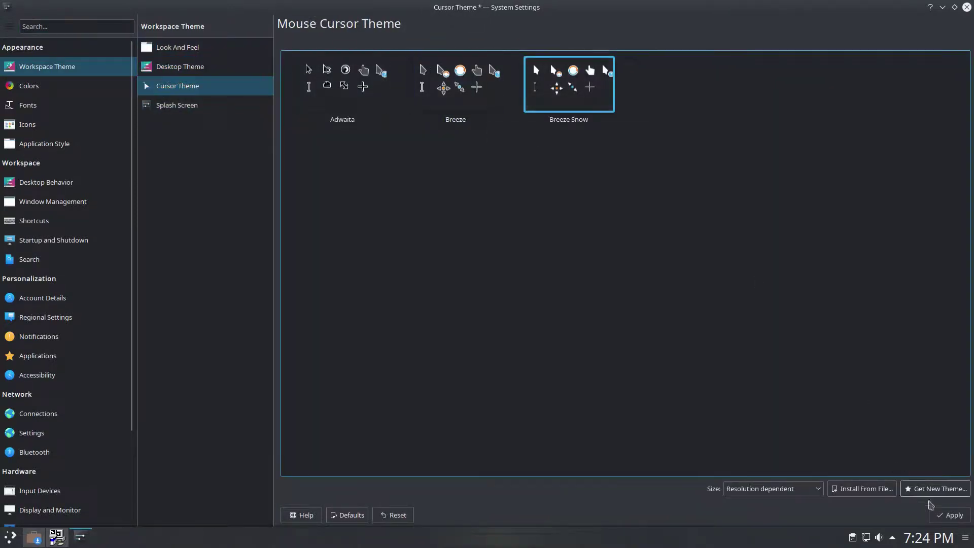
pyautogui.click(217, 107)
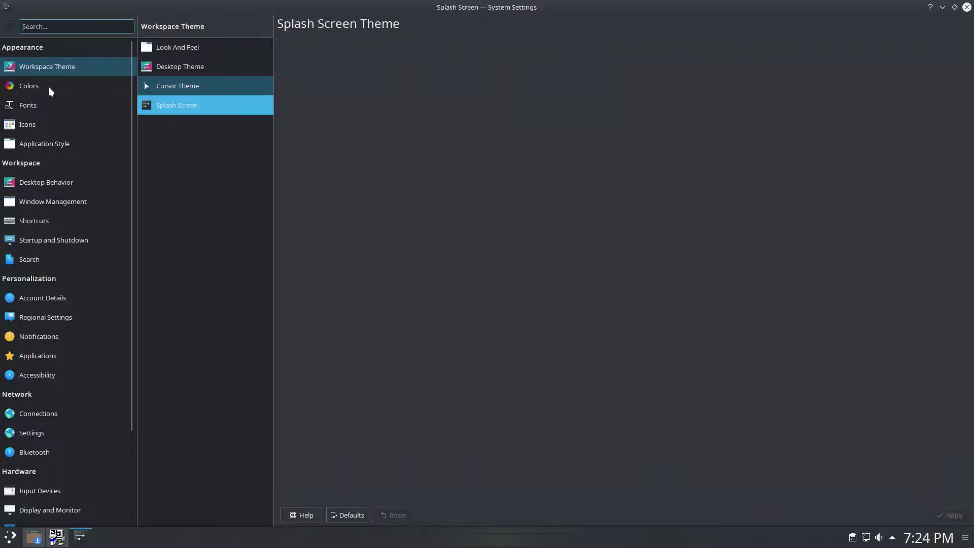
# Look through the Colors, Fonts, Font Management and Icons settings
pyautogui.click(49, 86)
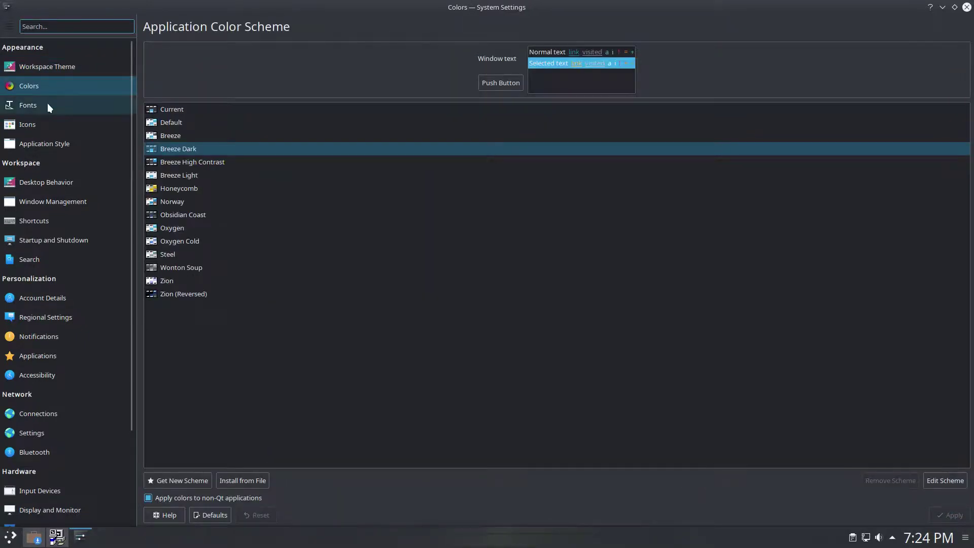
pyautogui.click(47, 103)
pyautogui.click(162, 68)
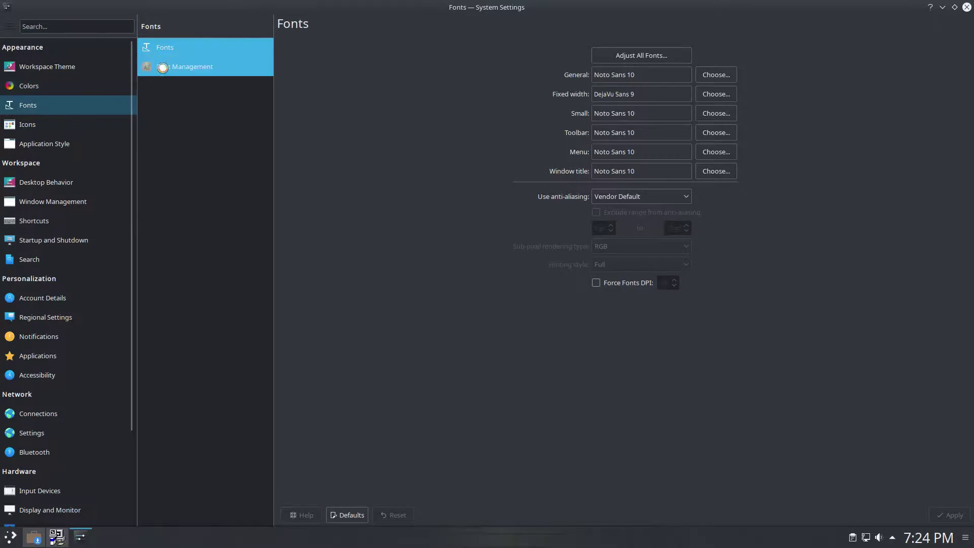
pyautogui.click(58, 129)
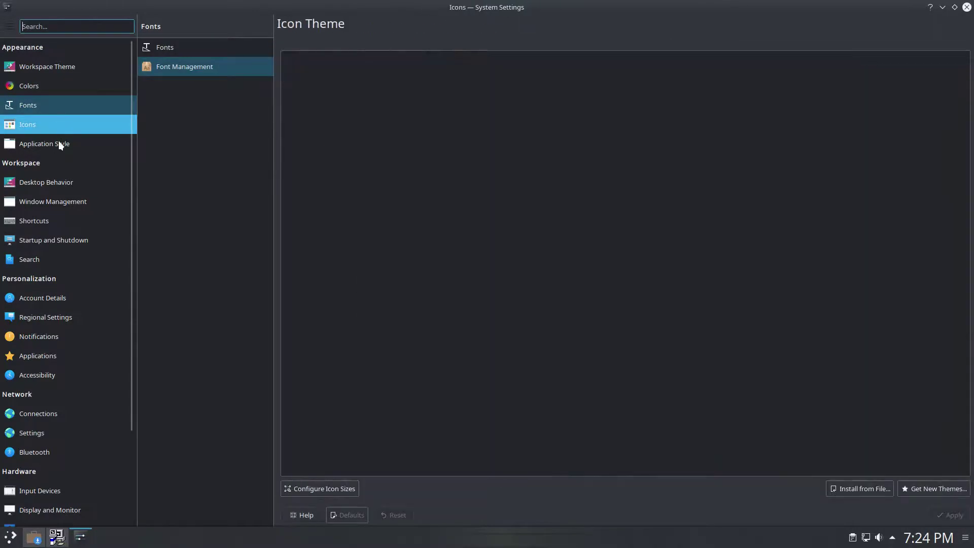
# Look through the Application Style settings for widget fine tuning and window decoration buttons, discarding any changes
pyautogui.click(58, 144)
pyautogui.click(347, 49)
pyautogui.click(236, 66)
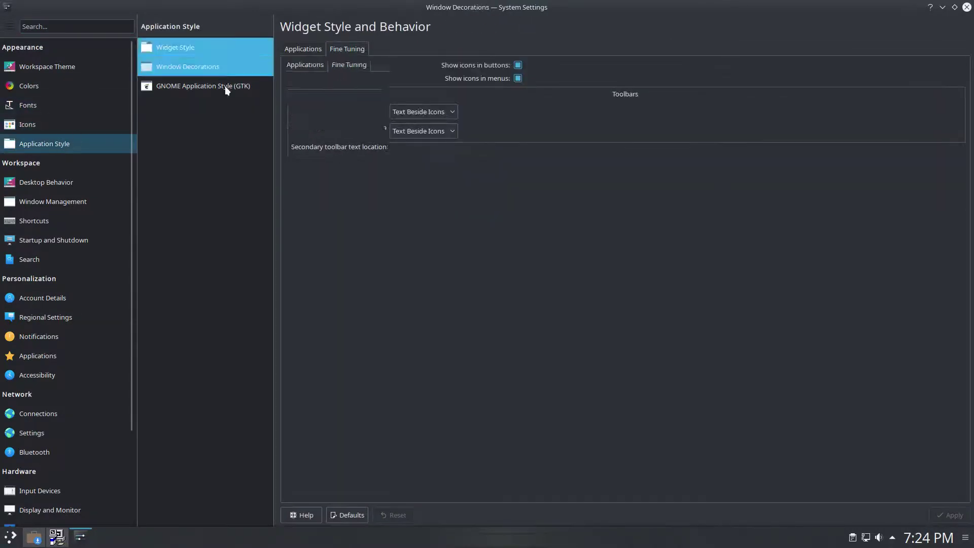
pyautogui.click(355, 49)
pyautogui.click(253, 85)
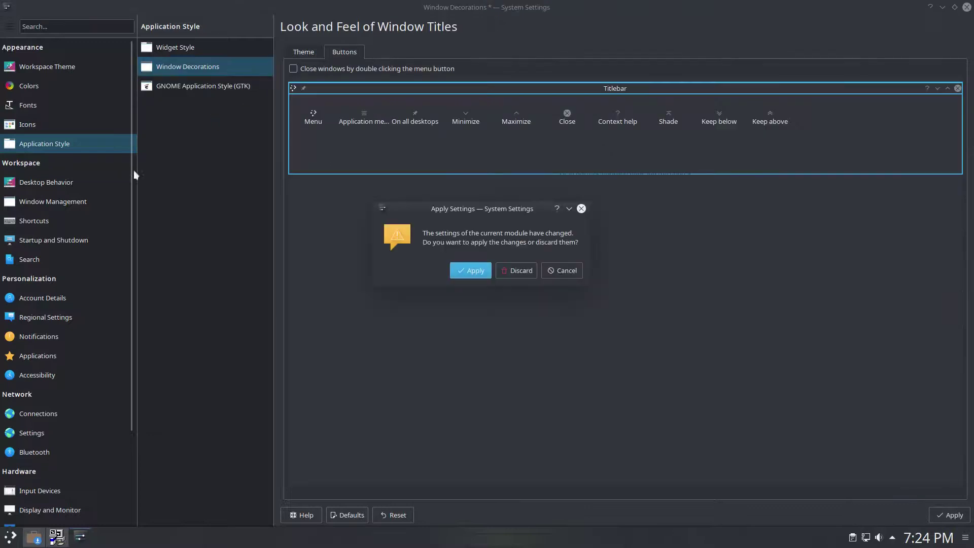
pyautogui.click(502, 269)
# Look through the Desktop Behavior settings, from desktop effects and screen edges to screen locking, virtual desktops and activities
pyautogui.click(57, 181)
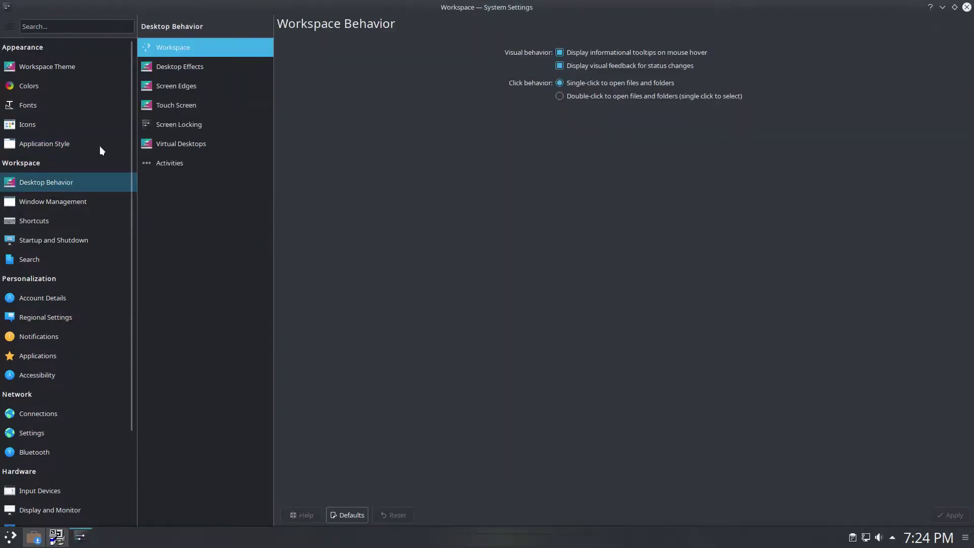
pyautogui.click(162, 68)
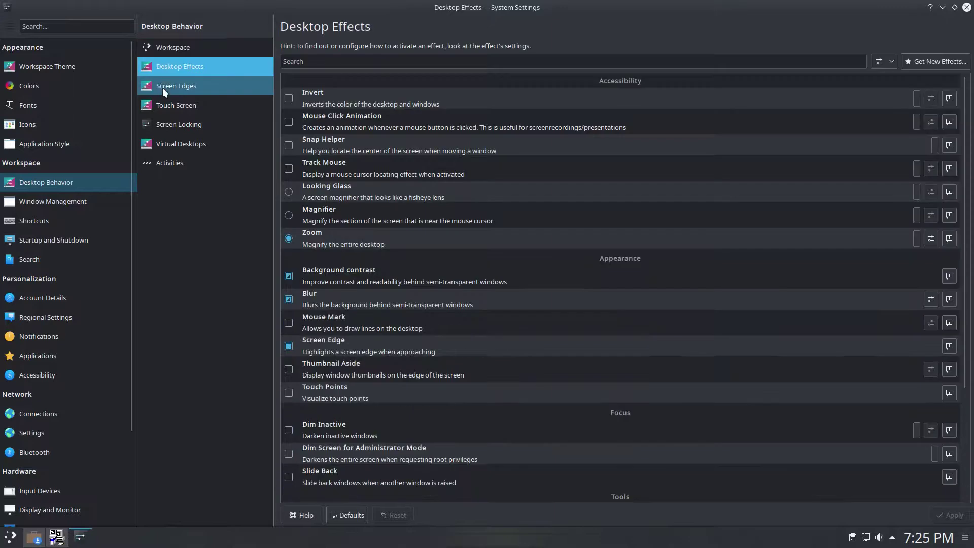
pyautogui.click(162, 87)
pyautogui.click(166, 104)
pyautogui.click(171, 124)
pyautogui.click(343, 48)
pyautogui.click(202, 151)
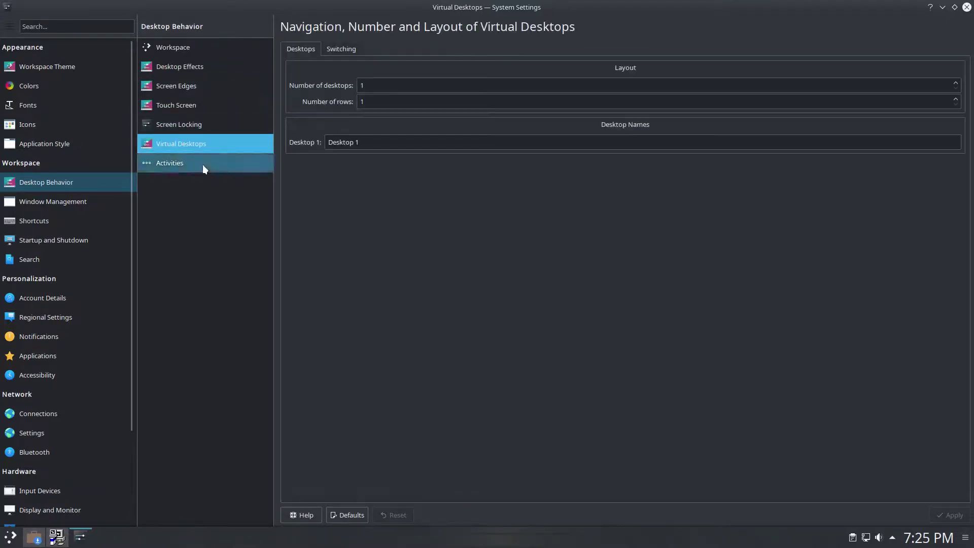
pyautogui.click(340, 48)
pyautogui.click(197, 161)
pyautogui.click(331, 50)
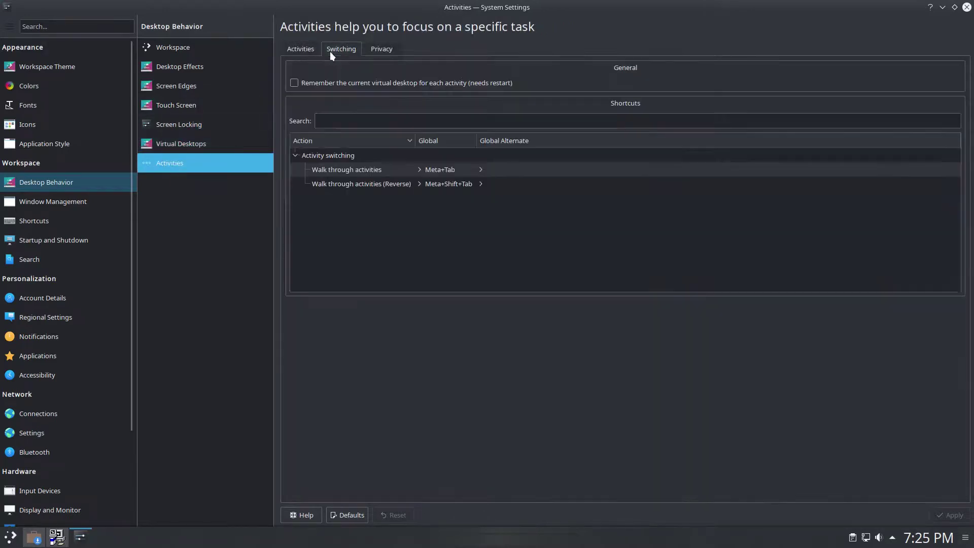
pyautogui.click(382, 49)
# Look through the Window Management settings, covering window behavior, the task switcher, KWin scripts and window rules
pyautogui.click(111, 201)
pyautogui.click(349, 49)
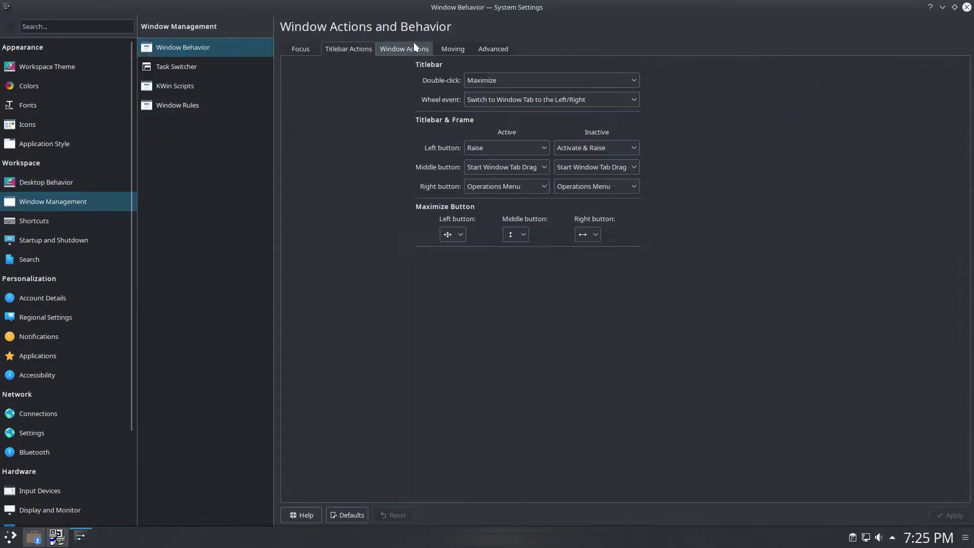
pyautogui.click(413, 47)
pyautogui.click(440, 51)
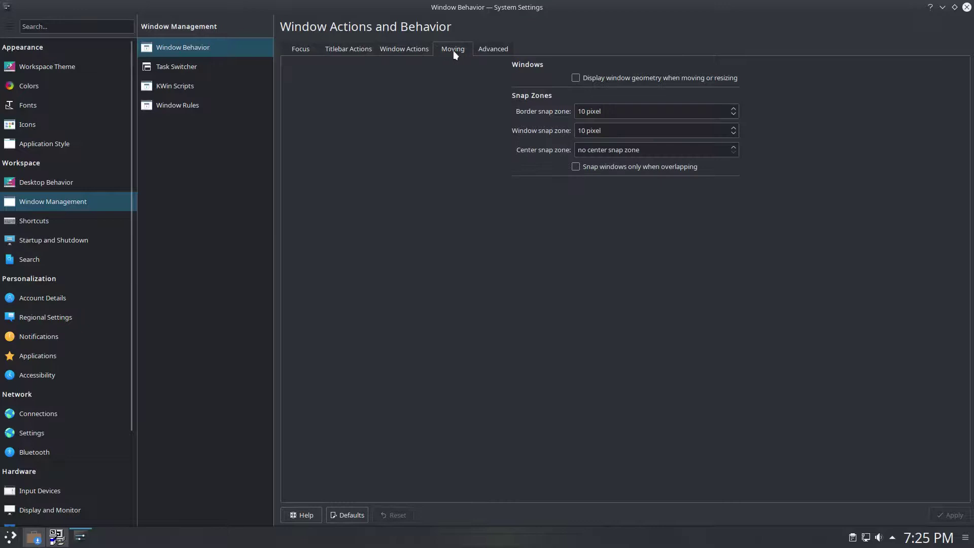
pyautogui.click(482, 48)
pyautogui.click(210, 67)
pyautogui.click(335, 49)
pyautogui.click(206, 86)
pyautogui.click(206, 106)
# Look through the Shortcuts settings, including the web shortcuts and custom shortcuts
pyautogui.click(61, 222)
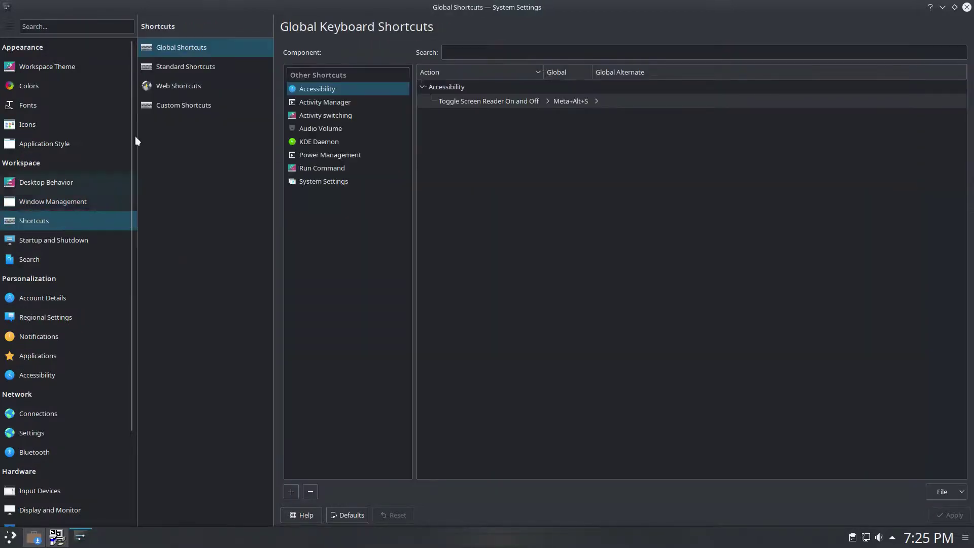
pyautogui.click(175, 86)
pyautogui.click(177, 105)
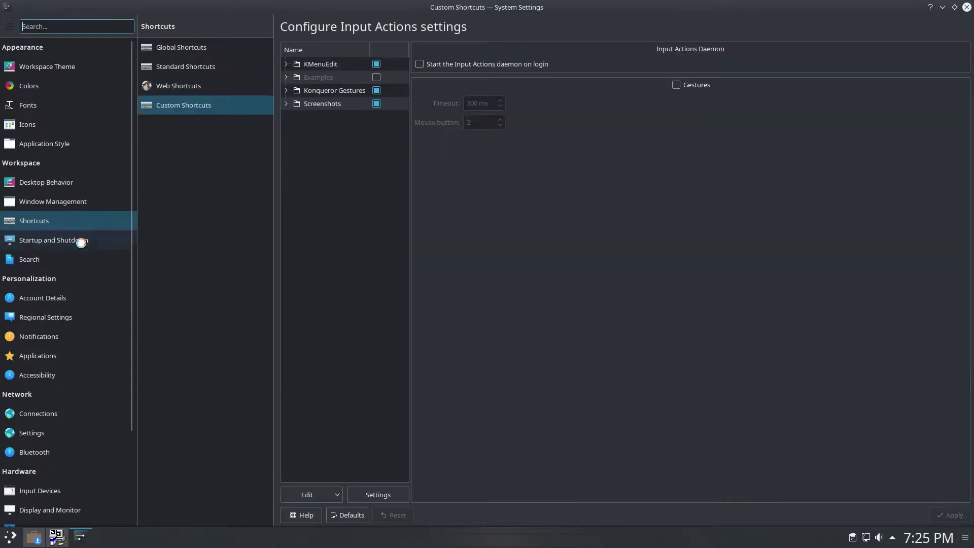
# Look through the Startup and Shutdown settings for the login screen, autostart, background services and desktop session
pyautogui.click(80, 242)
pyautogui.click(341, 62)
pyautogui.click(200, 67)
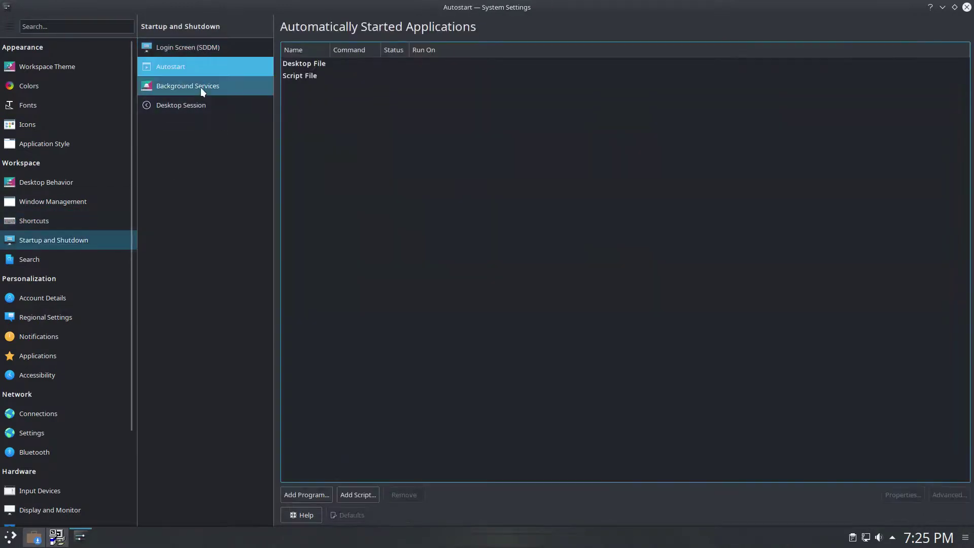
pyautogui.click(200, 86)
pyautogui.click(193, 110)
# Look through the file and Plasma search settings and the Account Details for KDE Wallet and User Manager
pyautogui.click(90, 261)
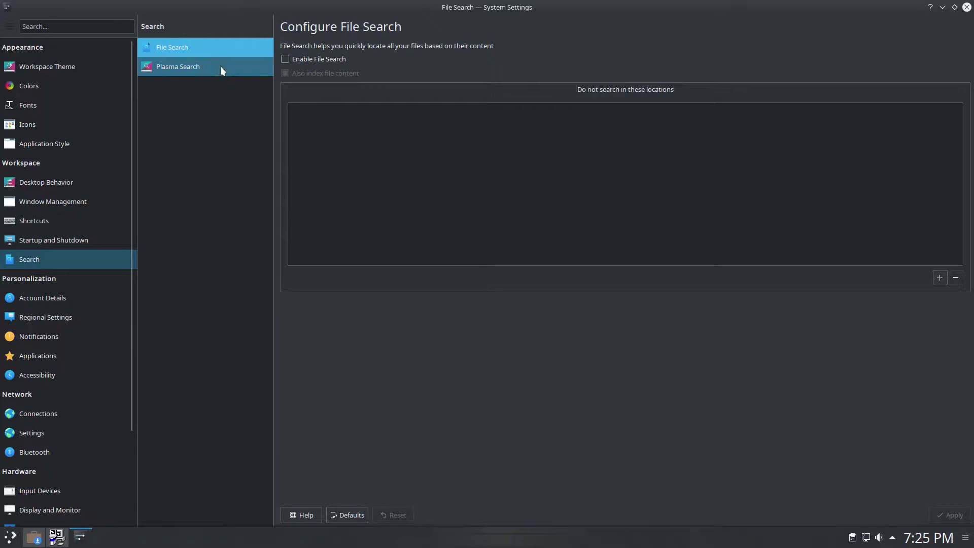
pyautogui.click(220, 67)
pyautogui.click(66, 297)
pyautogui.click(365, 62)
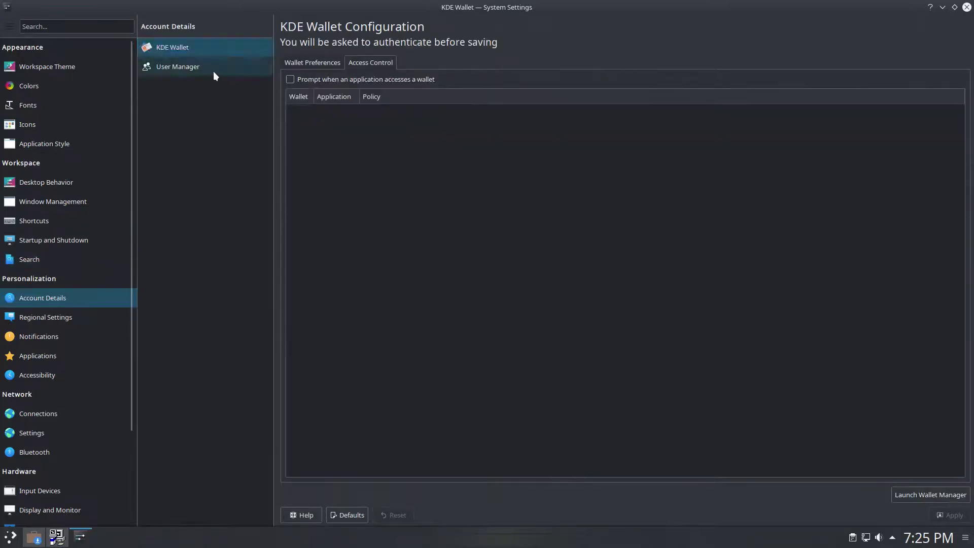
pyautogui.click(213, 68)
# Look through the Regional Settings for language, formats, spell check, and date, time and time zone
pyautogui.click(68, 318)
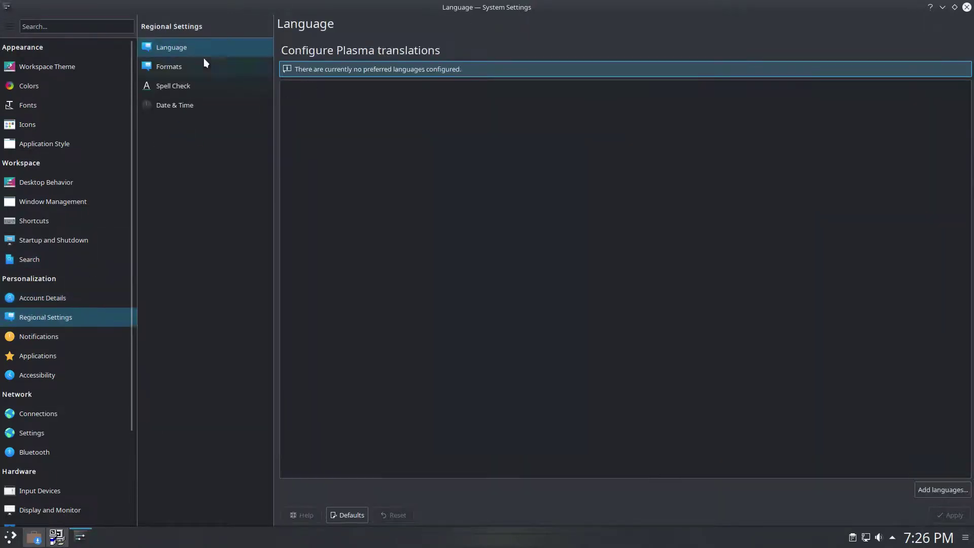
pyautogui.click(196, 67)
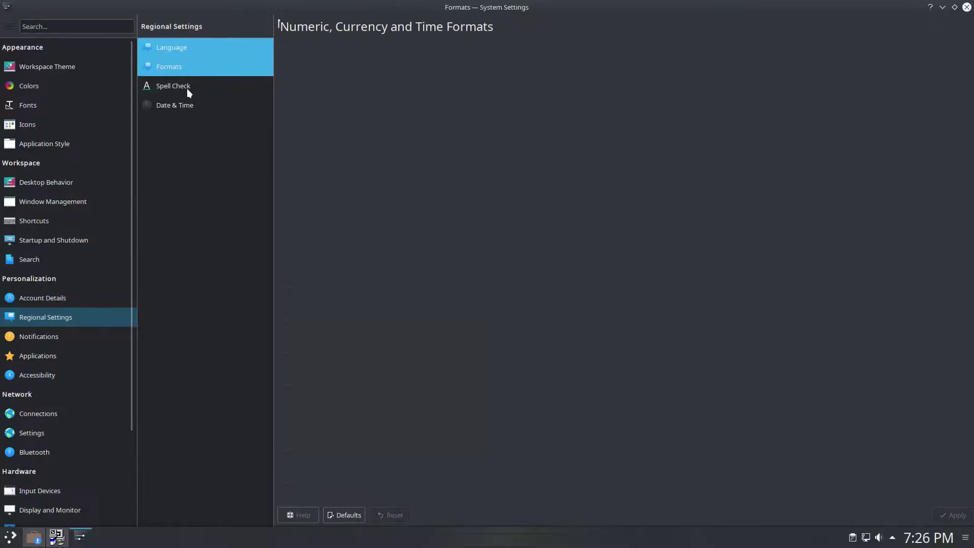
pyautogui.click(186, 88)
pyautogui.click(187, 104)
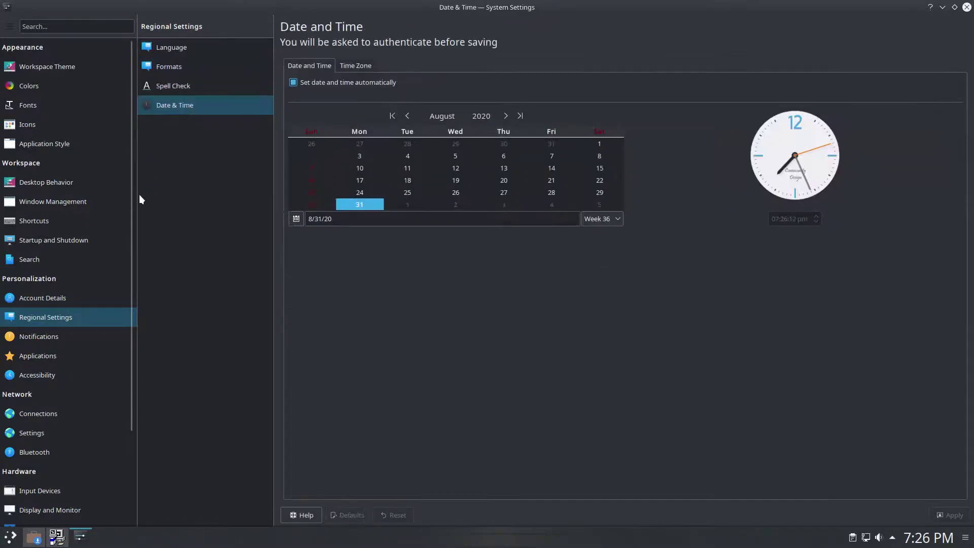
pyautogui.click(356, 67)
# Look through the Notifications settings and the Applications settings for default applications, file associations, locations and launch feedback
pyautogui.click(102, 337)
pyautogui.click(100, 352)
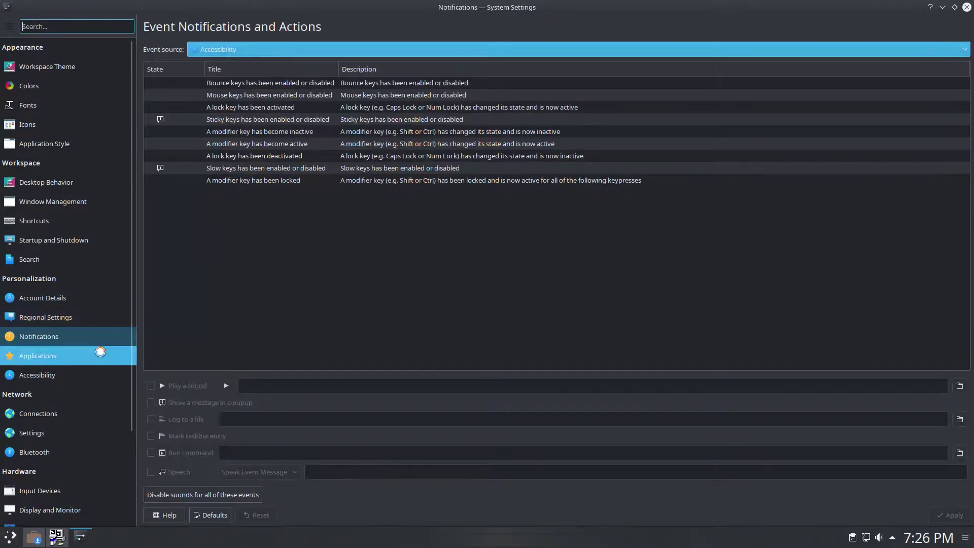
pyautogui.click(305, 62)
pyautogui.click(304, 74)
pyautogui.click(309, 88)
pyautogui.click(205, 67)
pyautogui.click(202, 88)
pyautogui.click(203, 104)
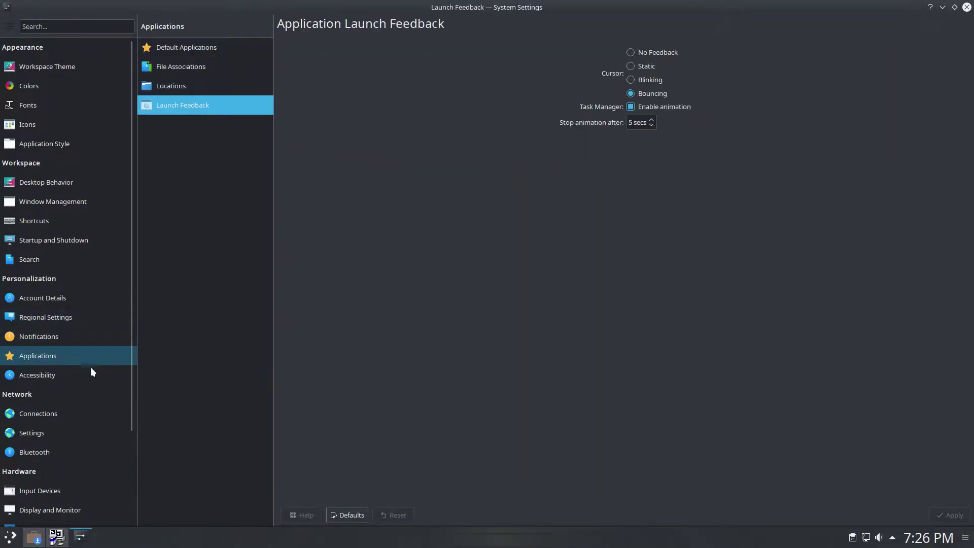
# Look through the different sections of the Accessibility settings
pyautogui.click(91, 375)
pyautogui.click(211, 49)
pyautogui.click(255, 47)
pyautogui.click(313, 46)
pyautogui.click(384, 49)
# Look through the network connections and the network settings, from proxy, SSL and cache to cookies, browser identification and Windows shares
pyautogui.click(88, 415)
pyautogui.click(86, 434)
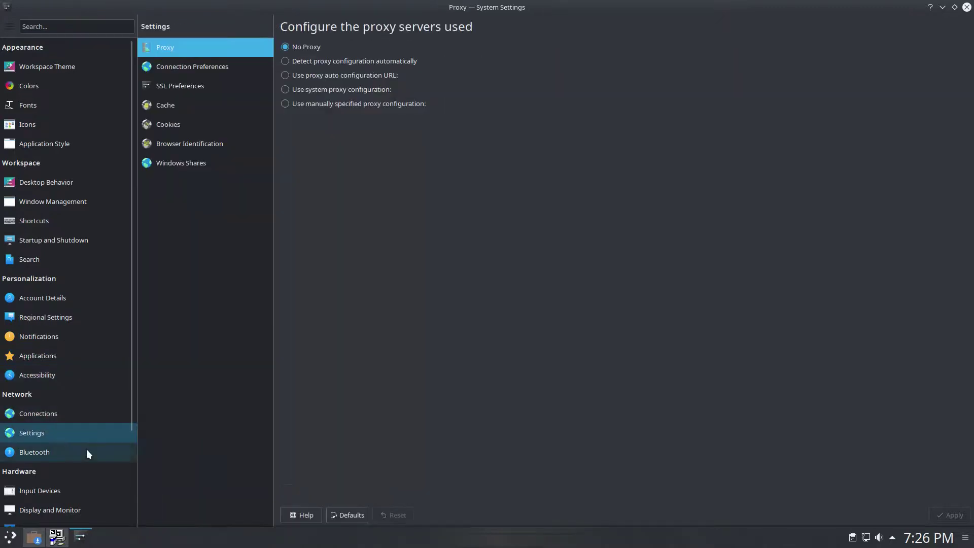
pyautogui.click(228, 67)
pyautogui.click(234, 87)
pyautogui.click(235, 106)
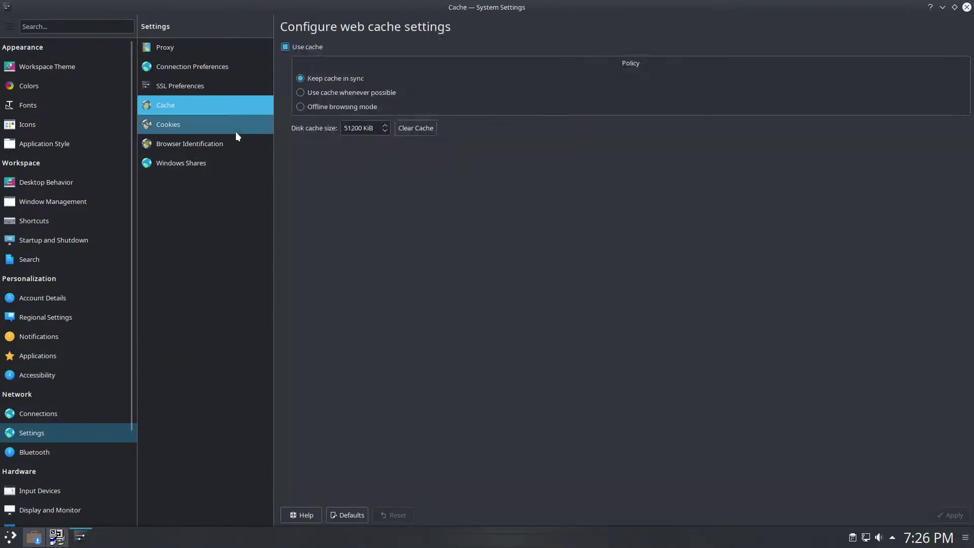
pyautogui.click(236, 126)
pyautogui.click(346, 48)
pyautogui.click(239, 144)
pyautogui.click(239, 163)
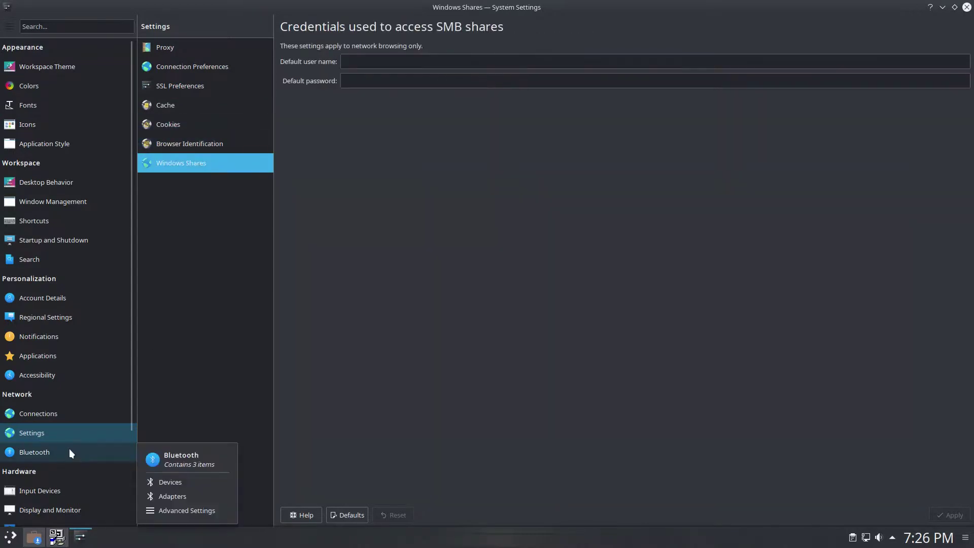
# Look through the Bluetooth settings for devices, adapters and advanced options
pyautogui.click(69, 451)
pyautogui.click(197, 71)
pyautogui.click(194, 85)
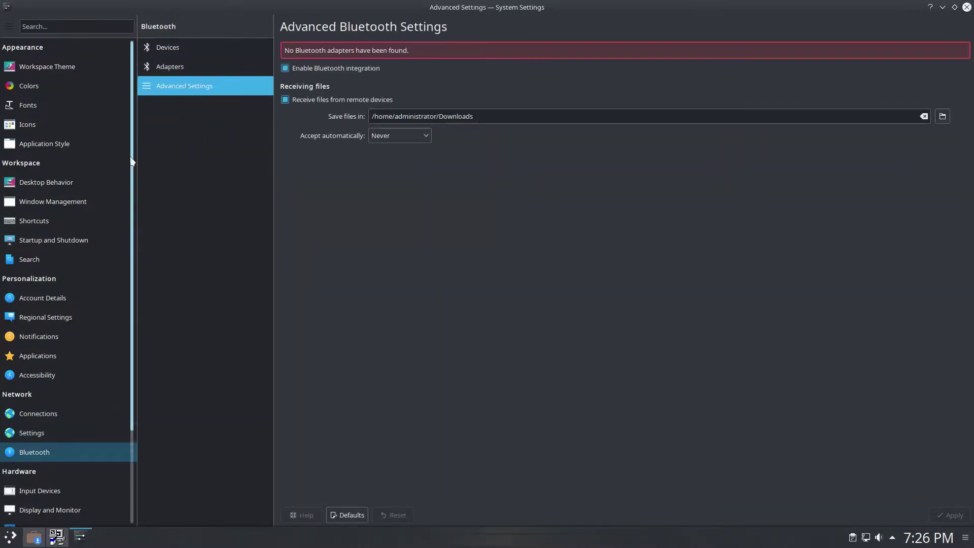
# Look through the Input Devices settings for keyboard, mouse and touchpad, including the touchpad's scrolling, sensitivity and enable/disable options
pyautogui.scroll(-3, 64, 349)
pyautogui.click(63, 376)
pyautogui.click(341, 49)
pyautogui.click(378, 48)
pyautogui.click(221, 66)
pyautogui.click(218, 105)
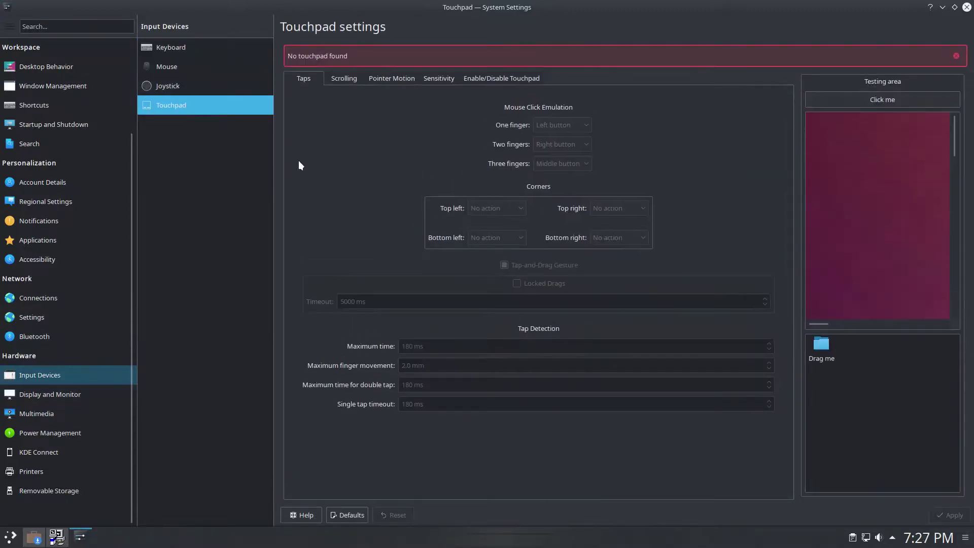
pyautogui.click(340, 81)
pyautogui.click(439, 78)
pyautogui.click(501, 78)
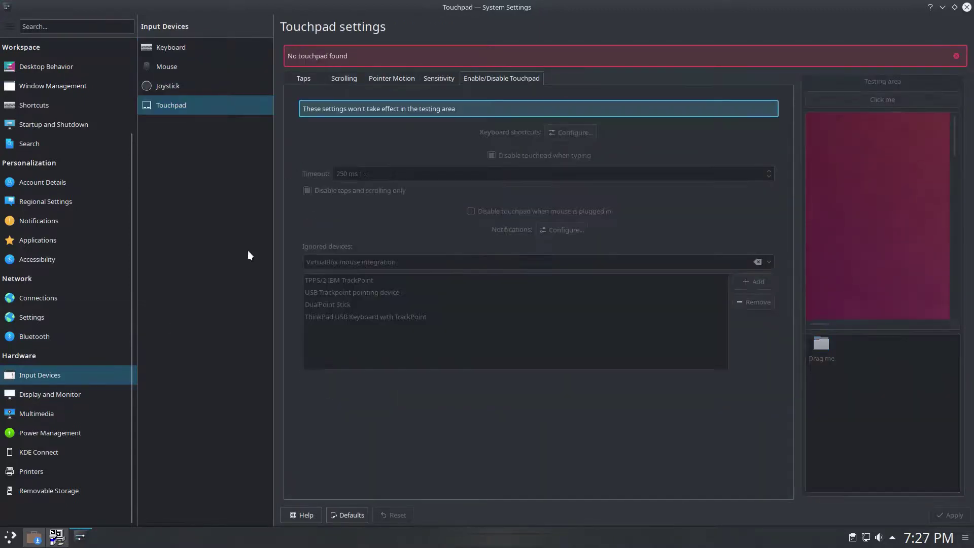
# Look through the Display and Monitor settings and the Multimedia settings for audio volume and audio and video
pyautogui.click(65, 395)
pyautogui.click(173, 66)
pyautogui.click(172, 87)
pyautogui.click(60, 413)
pyautogui.click(333, 48)
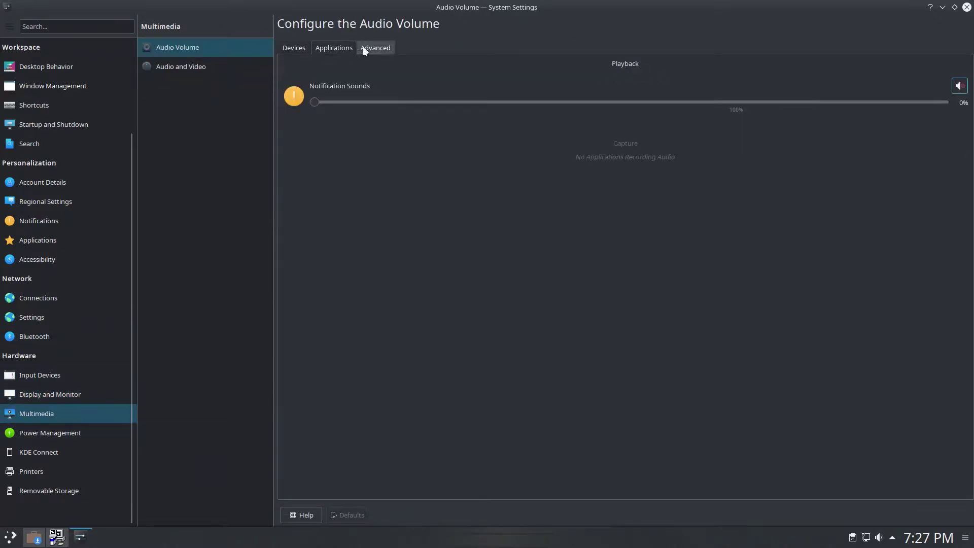
pyautogui.click(368, 48)
pyautogui.click(180, 66)
# Look through the Power Management settings, including the advanced battery level options
pyautogui.click(88, 434)
pyautogui.click(342, 48)
pyautogui.click(223, 73)
pyautogui.click(211, 89)
# Look through the KDE Connect, Printers and Removable Storage settings and close System Settings
pyautogui.click(91, 452)
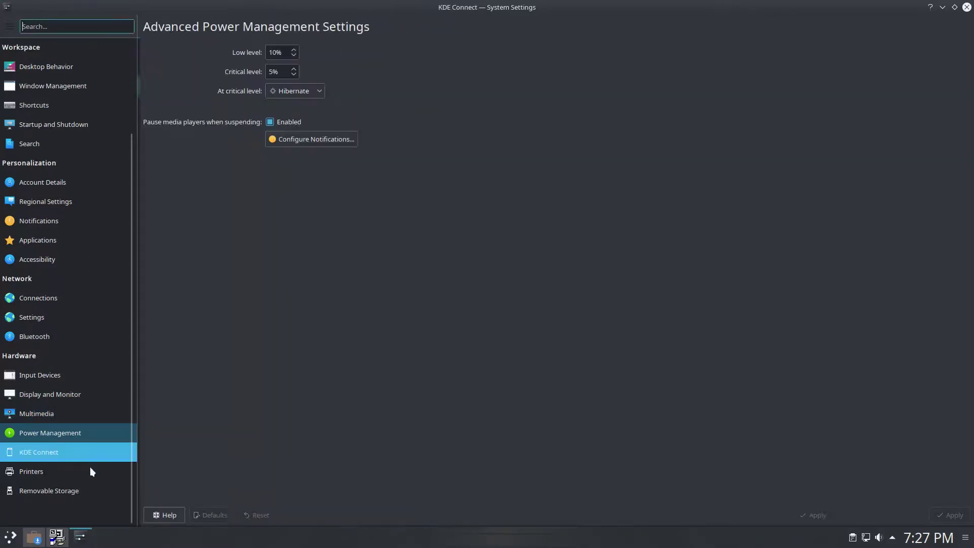
pyautogui.click(86, 472)
pyautogui.click(86, 491)
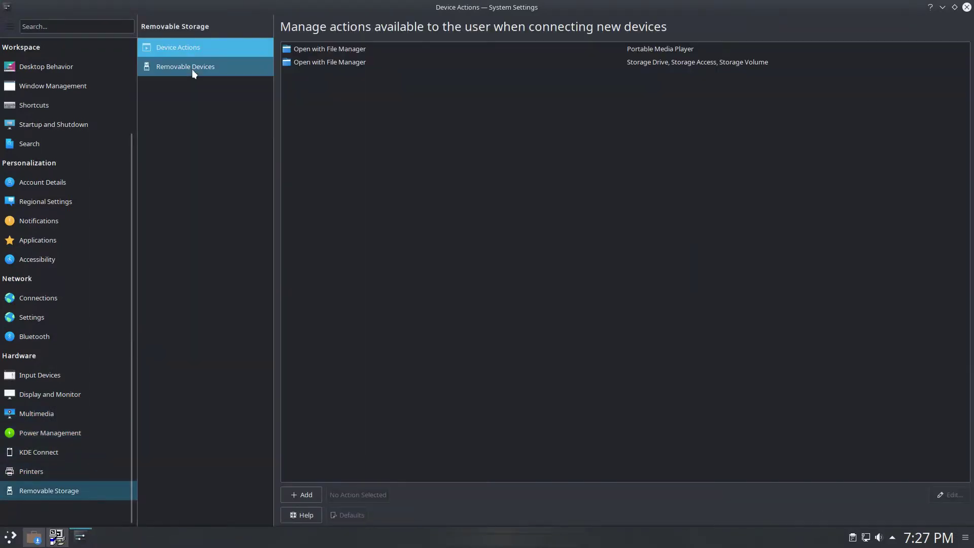
pyautogui.click(192, 68)
pyautogui.click(966, 7)
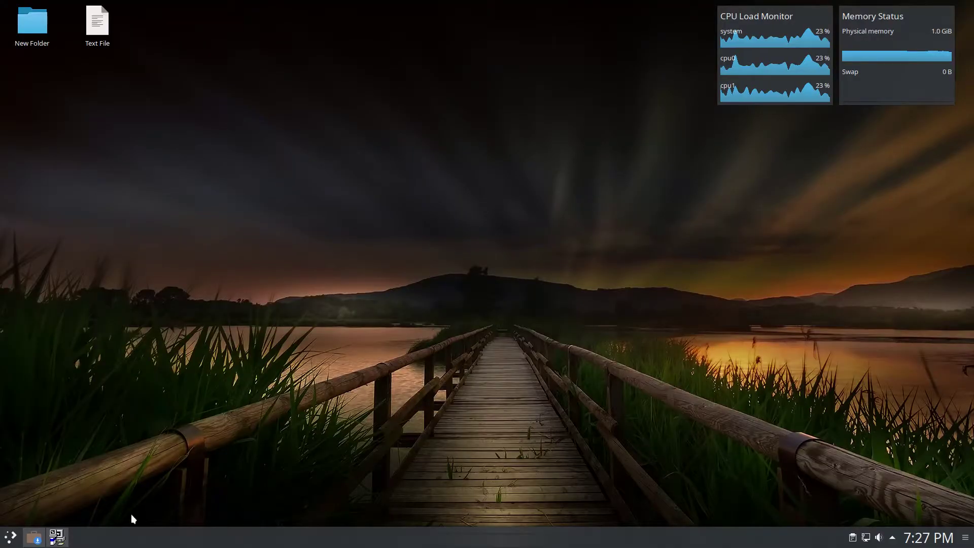
# Finish the Mozilla Firefox setup wizard and close the Software Centre
pyautogui.click(58, 537)
pyautogui.click(548, 369)
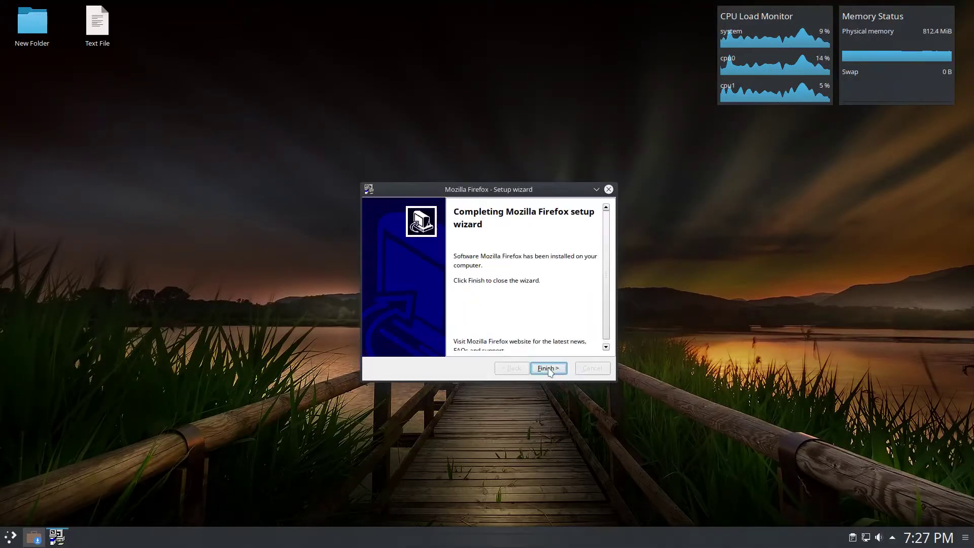
pyautogui.click(549, 369)
pyautogui.click(42, 541)
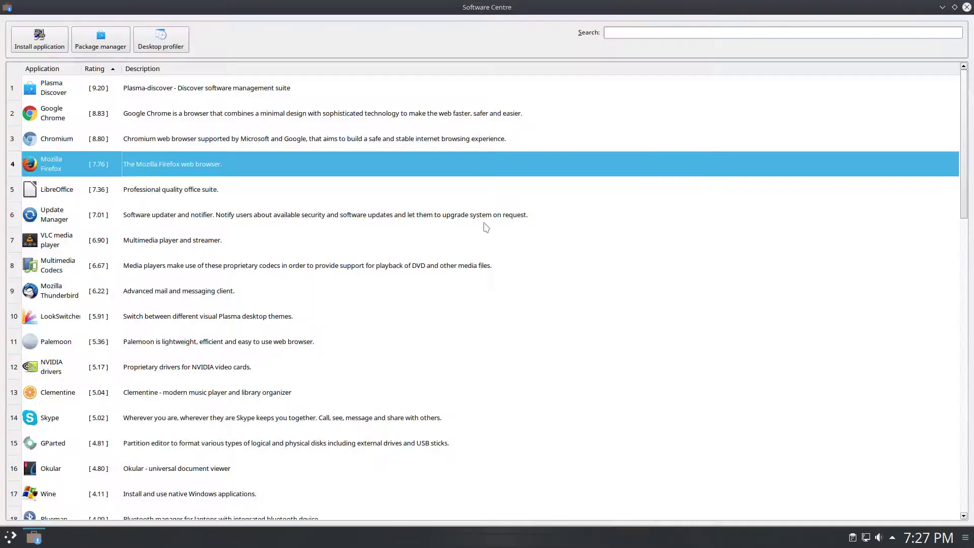
pyautogui.click(966, 8)
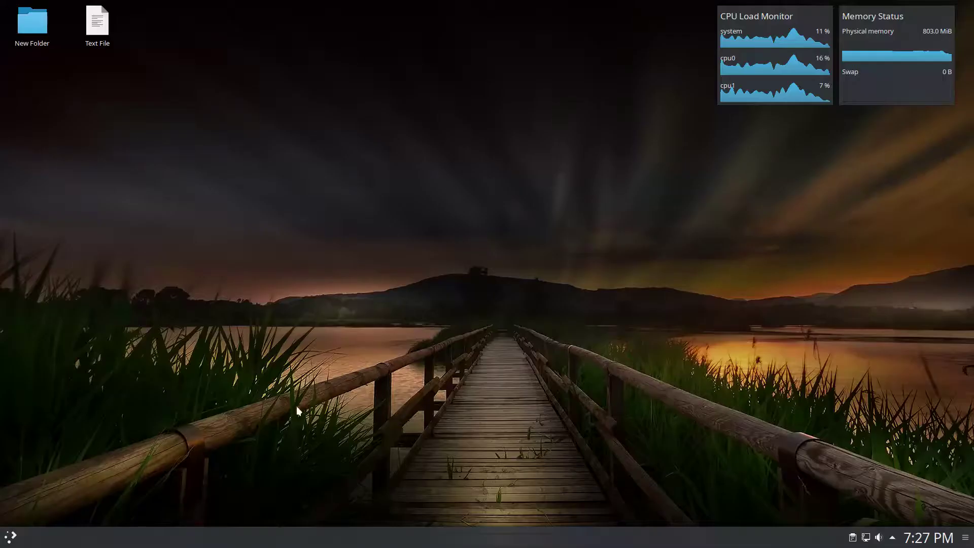
# Launch Firefox through the application launcher search to view its maximized welcome page, and close the browser
pyautogui.click(10, 538)
pyautogui.write('f')
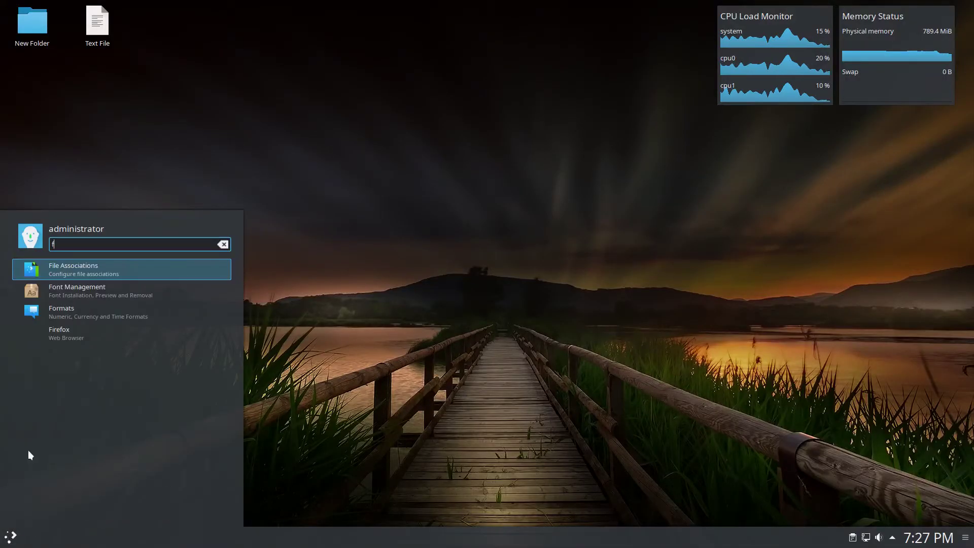
pyautogui.click(50, 336)
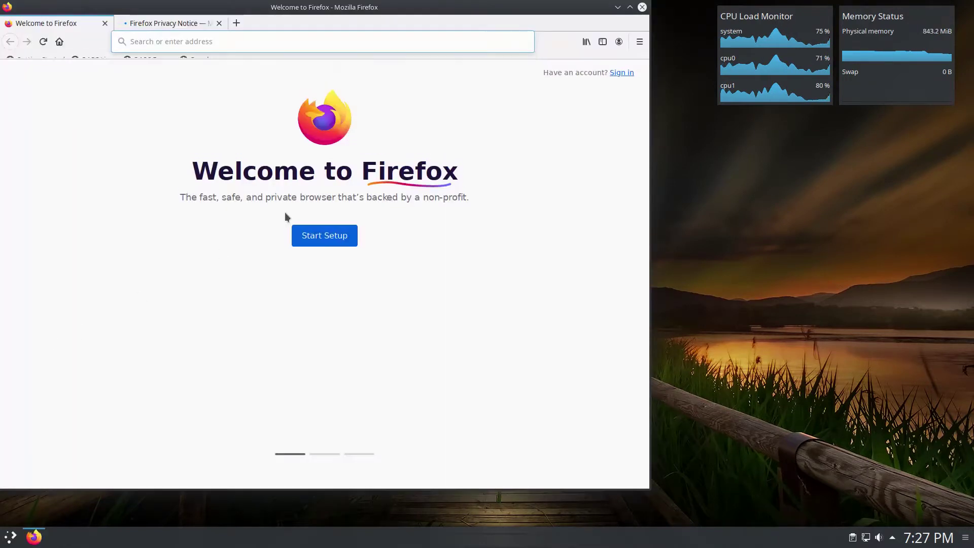
pyautogui.click(629, 7)
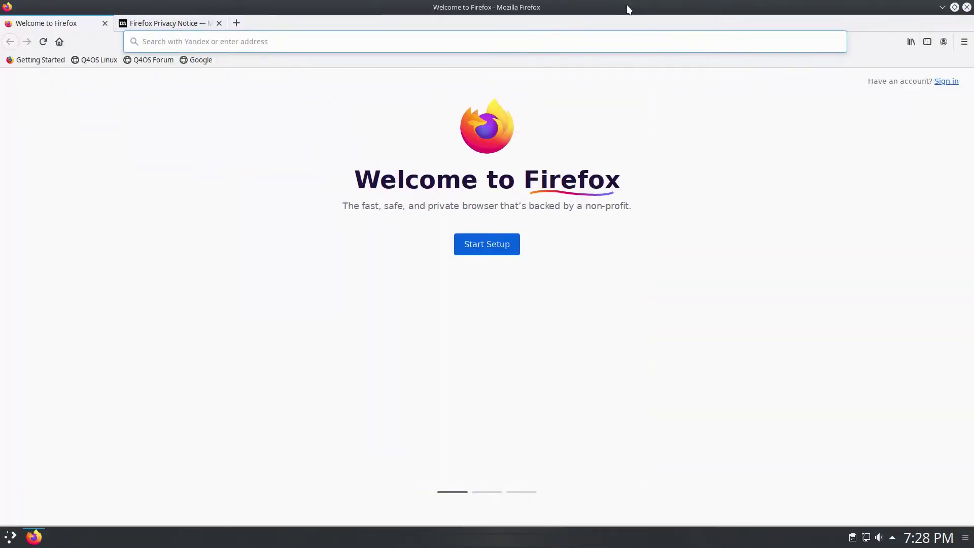
pyautogui.click(966, 7)
pyautogui.click(590, 299)
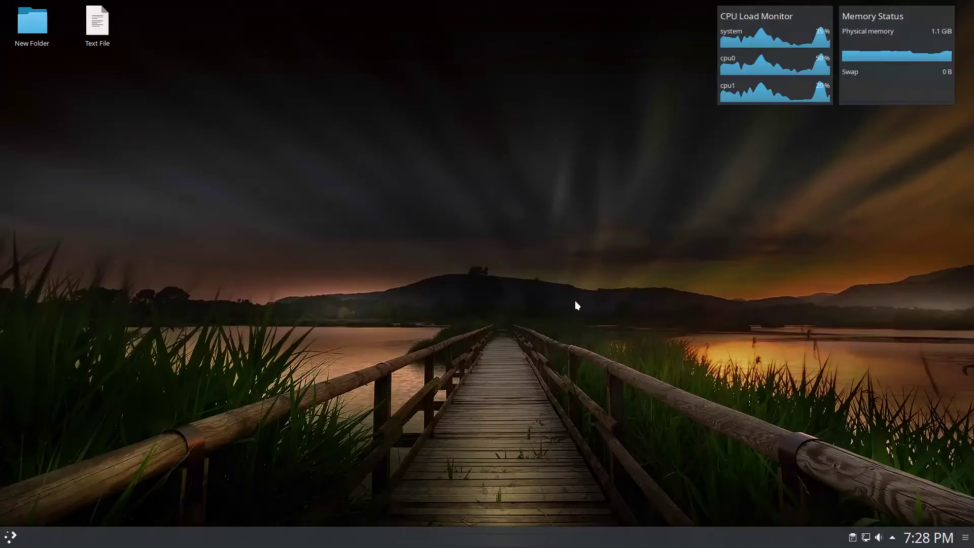
# Shut down the computer from the application launcher's Leave options
pyautogui.click(10, 536)
pyautogui.click(213, 495)
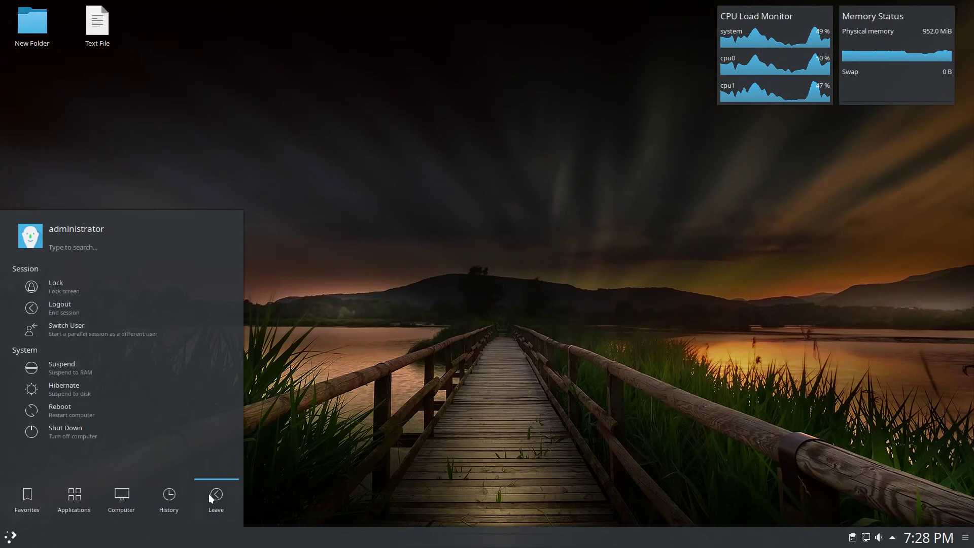
pyautogui.click(184, 430)
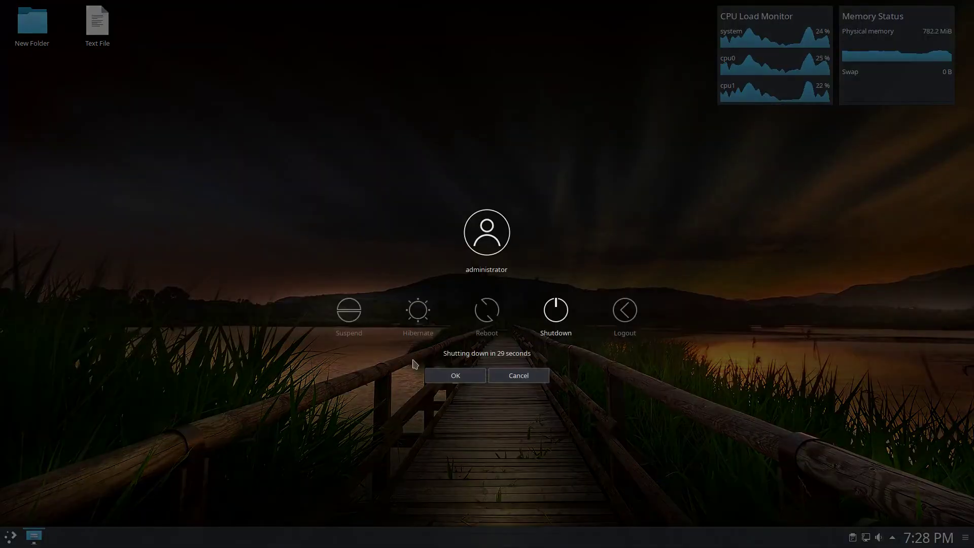